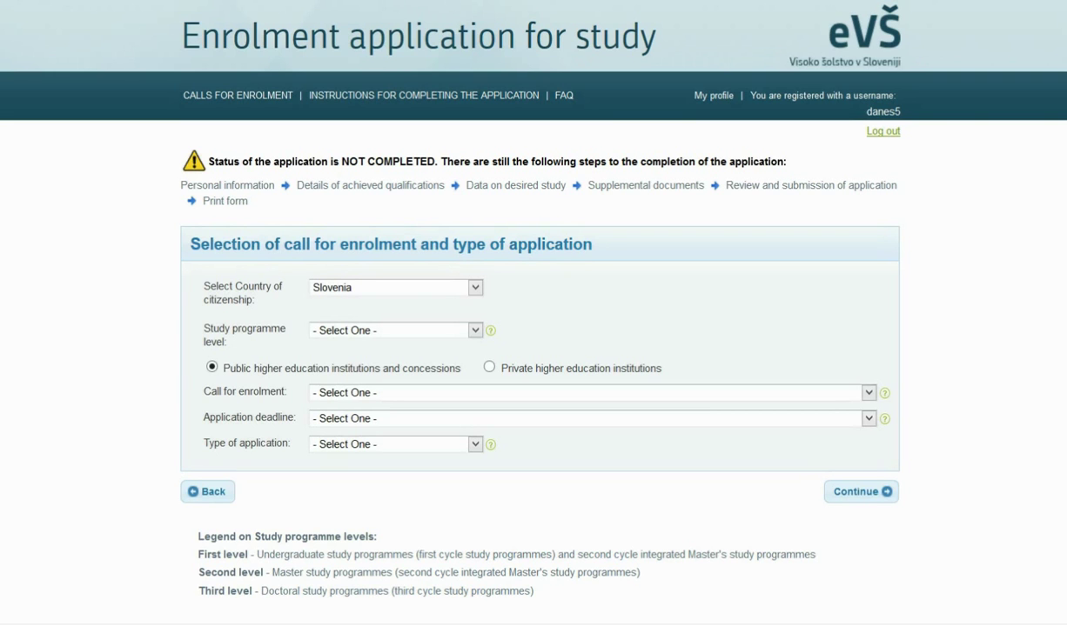
- Set the country of citizenship to Spain and review the citizenship and international protection questions
click(475, 288)
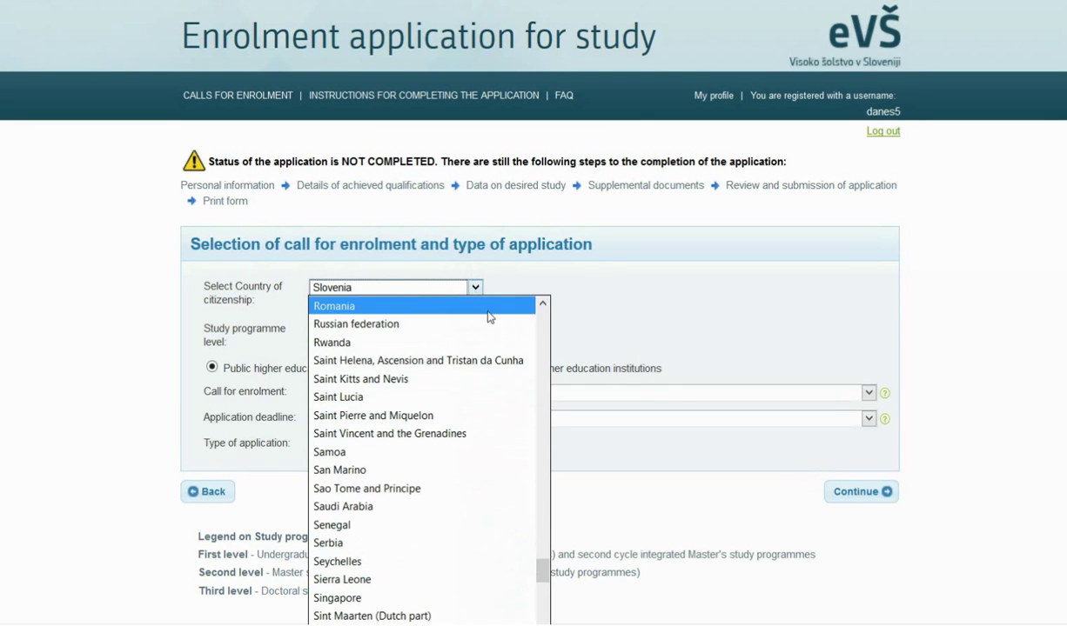
scroll(421, 570, down, 2)
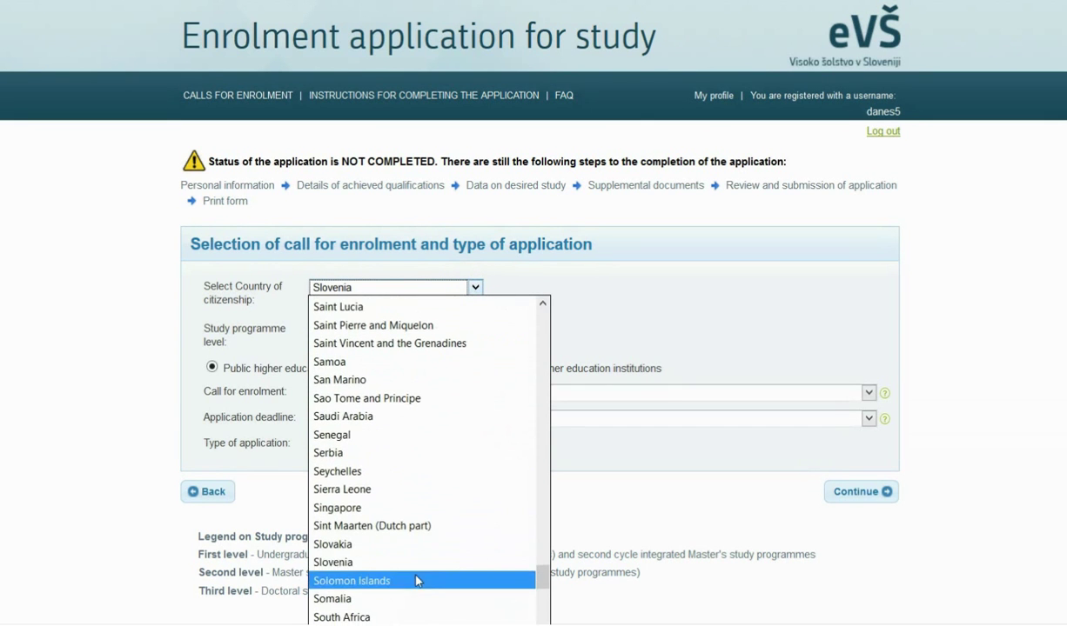
scroll(410, 578, down, 2)
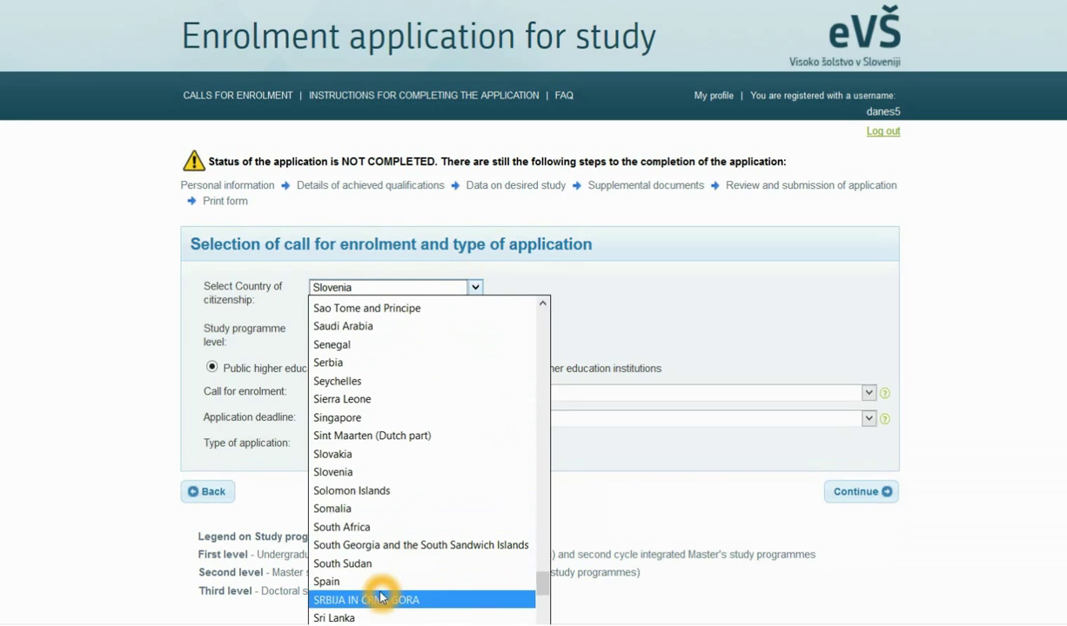
click(380, 583)
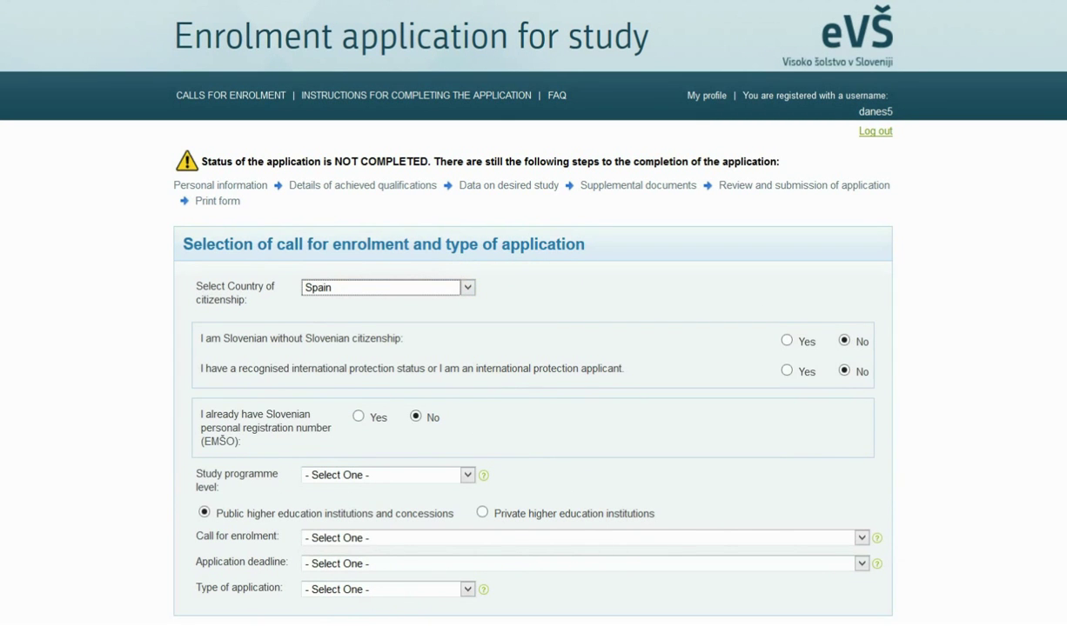
click(387, 342)
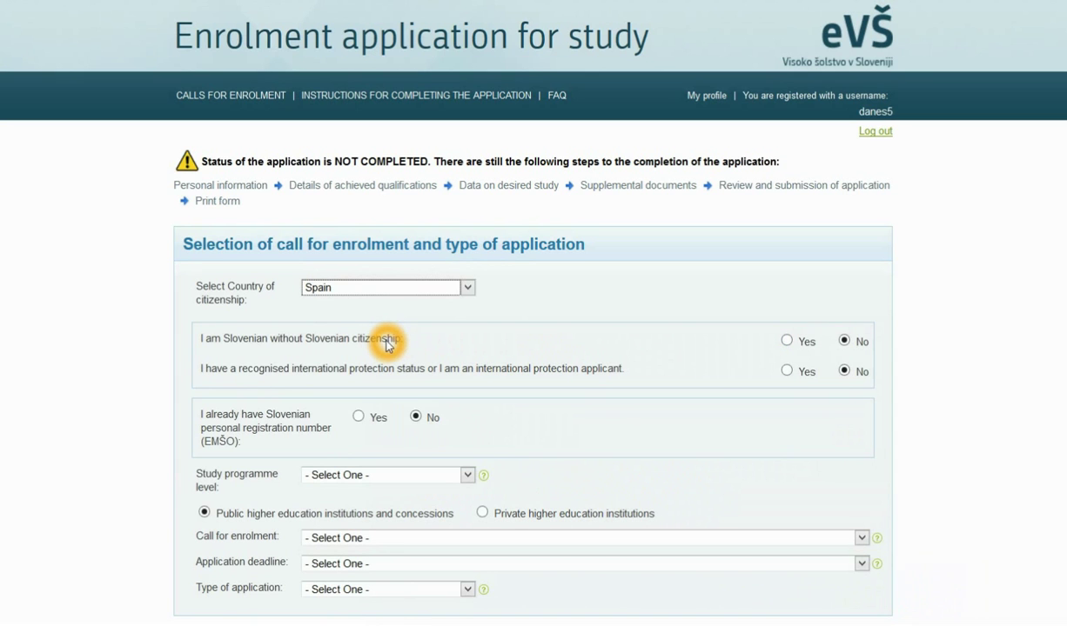
click(411, 370)
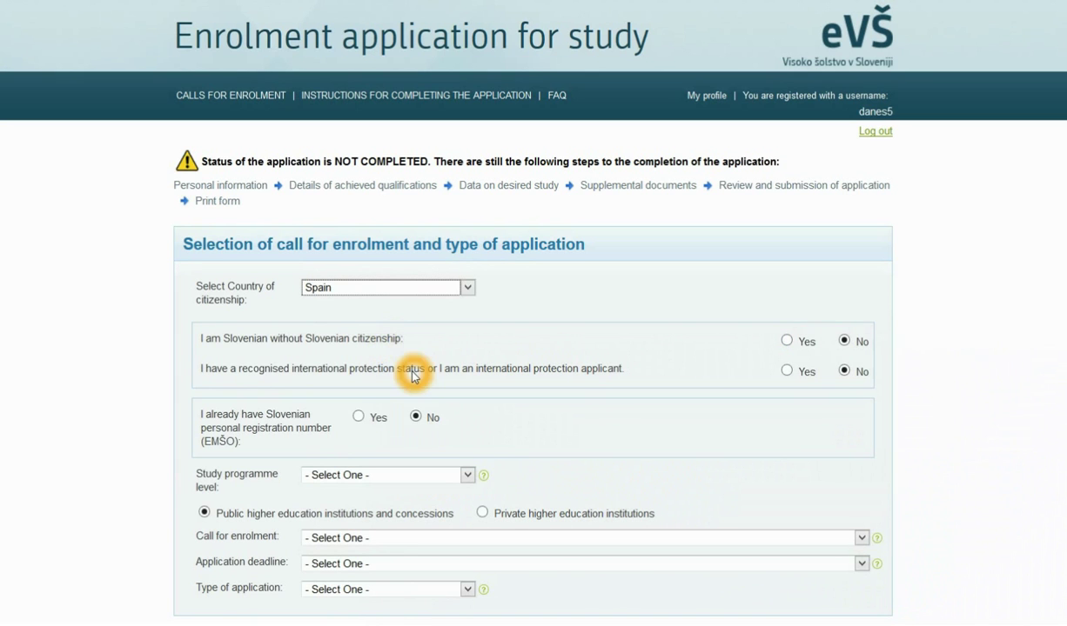
click(422, 375)
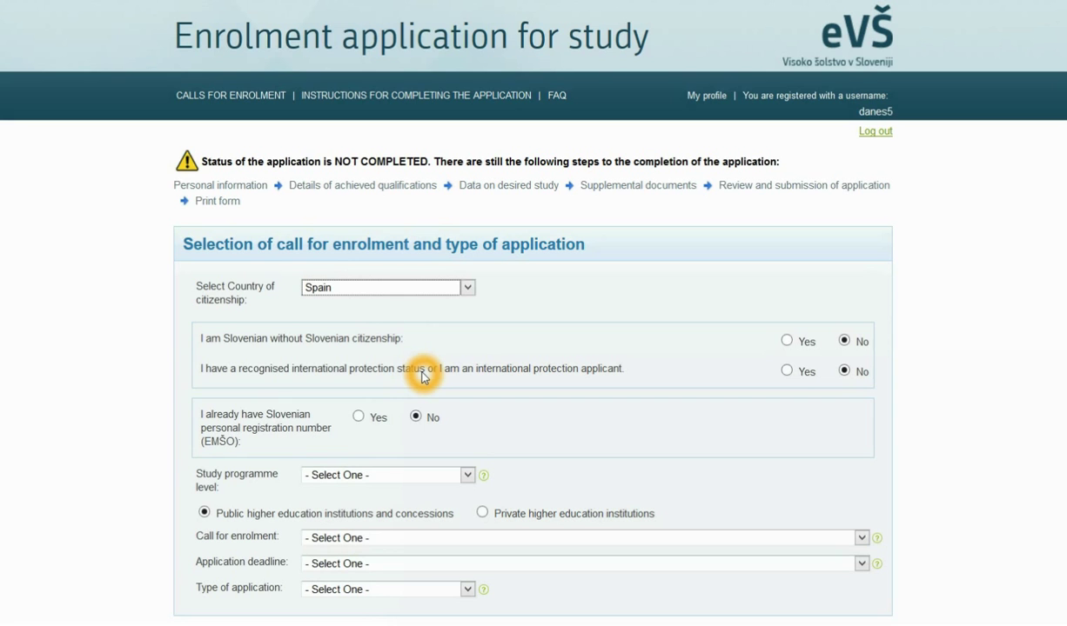
- Set the country of citizenship to Macedonia, the Former Yugoslav Republic of
click(471, 286)
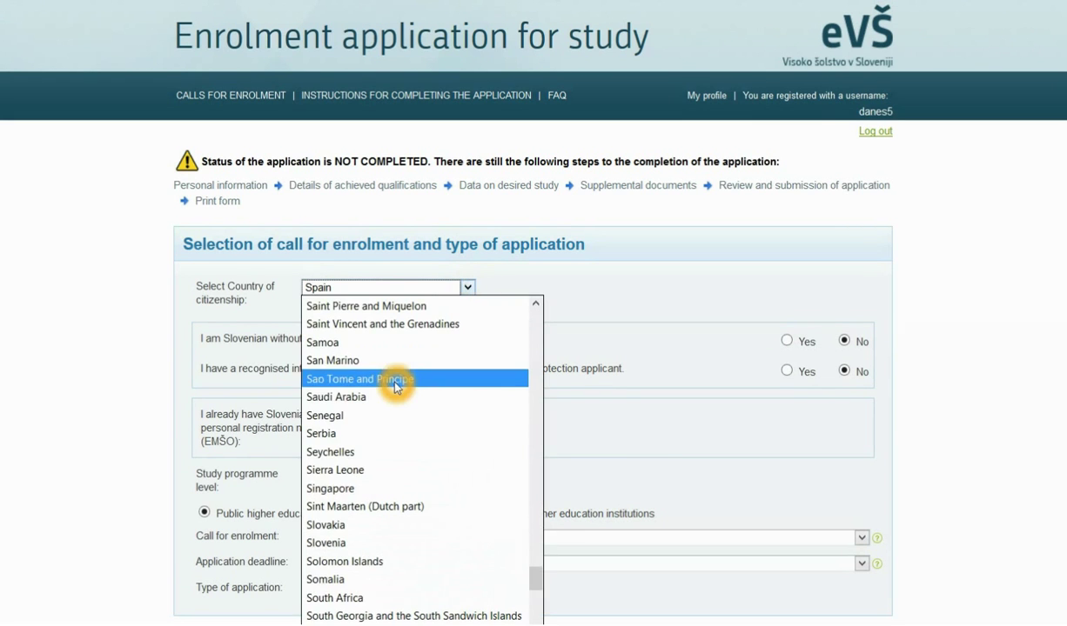
scroll(394, 383, up, 10)
scroll(393, 409, up, 8)
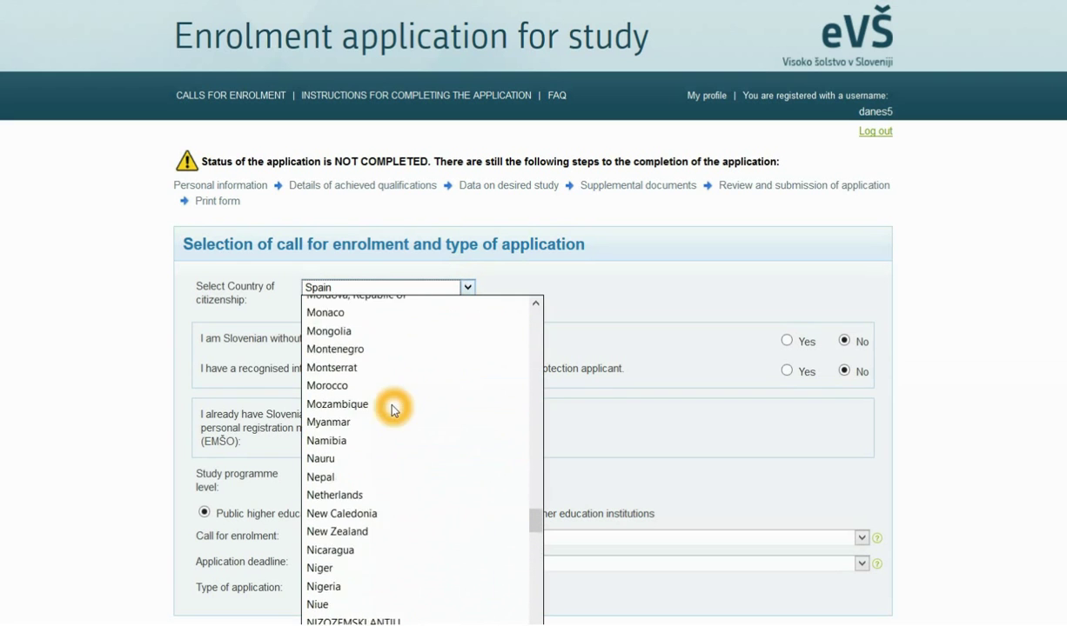
scroll(395, 408, up, 3)
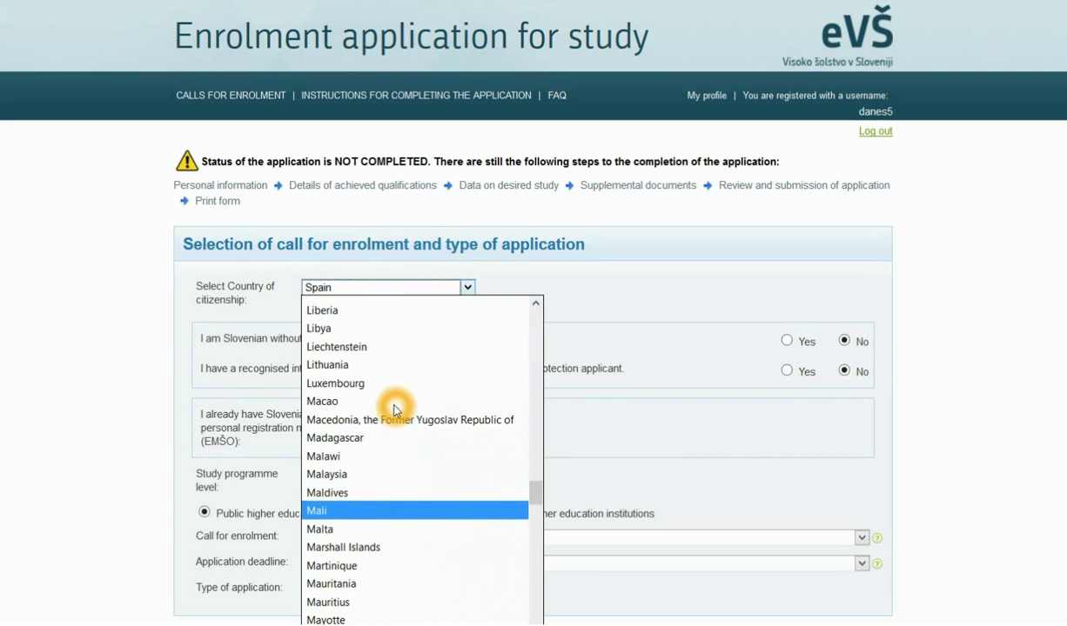
click(411, 419)
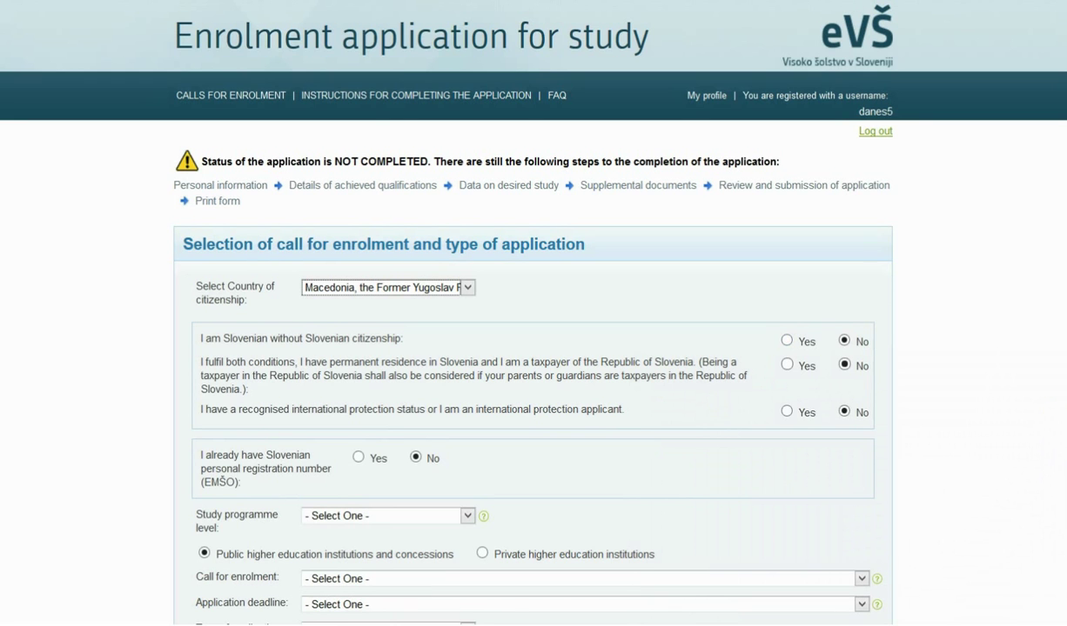
- Set the study programme level to First level
scroll(534, 348, down, 1)
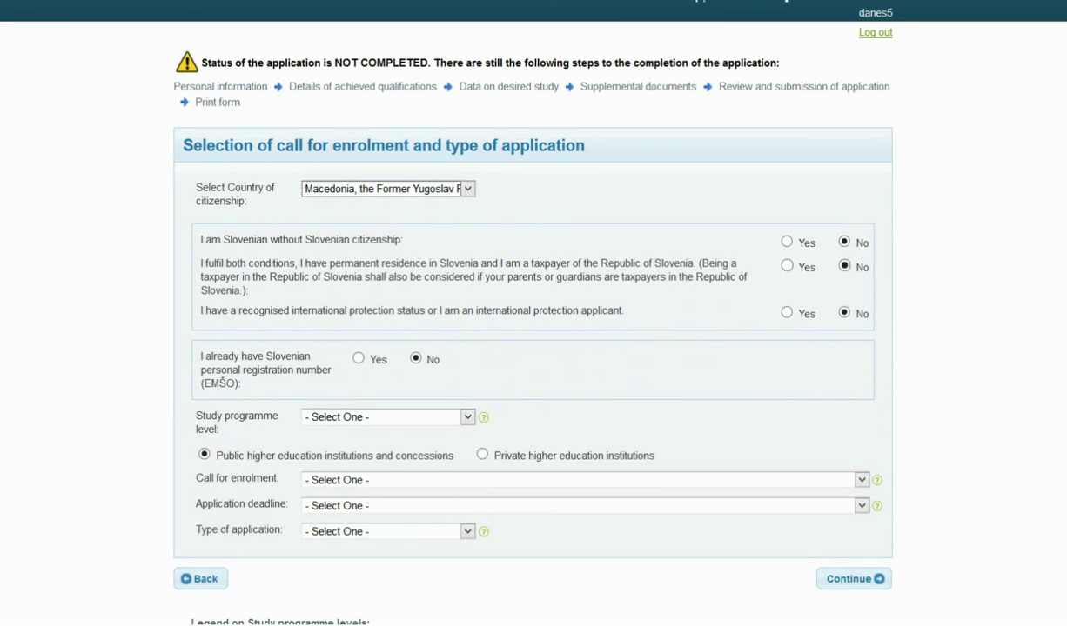
click(469, 420)
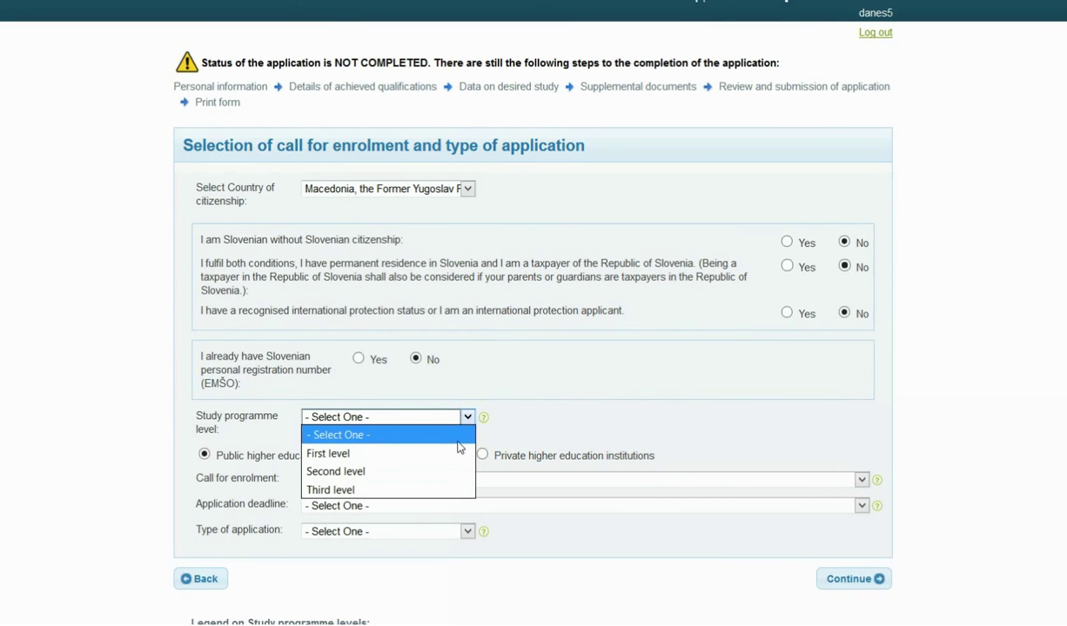
click(458, 453)
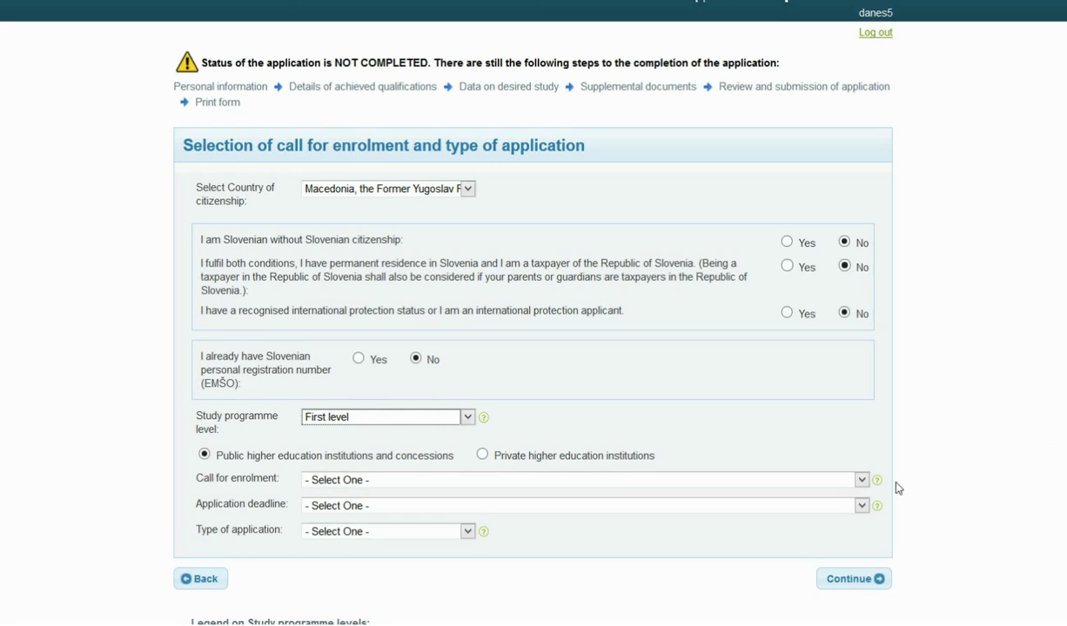
- Choose the 2017/18 undergraduate and long-cycle master call for enrolment and the University of Ljubljana, University of Maribor deadline for non EU citizens
click(861, 479)
click(853, 516)
click(862, 507)
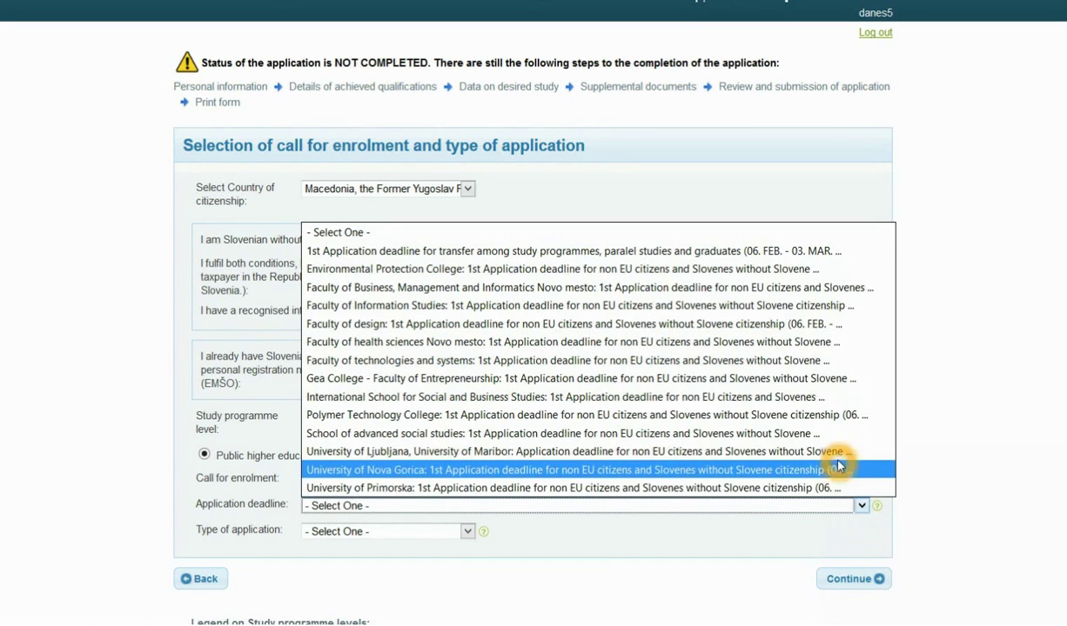
click(836, 452)
- Set the type of application to Enrolment in first year of study and continue to the personal information form
click(446, 533)
click(446, 568)
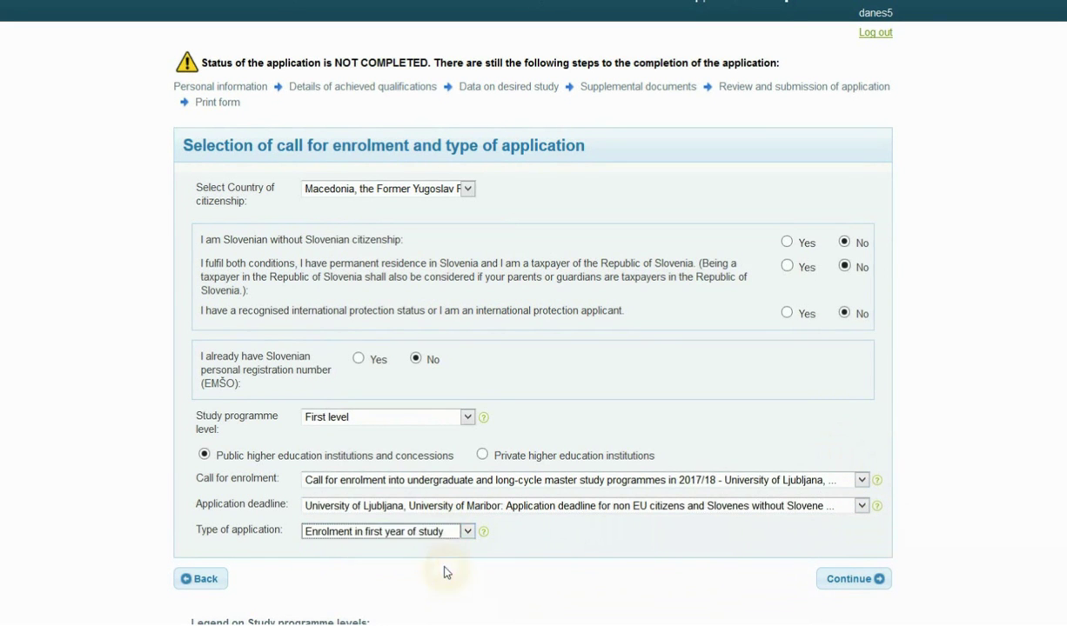
click(857, 590)
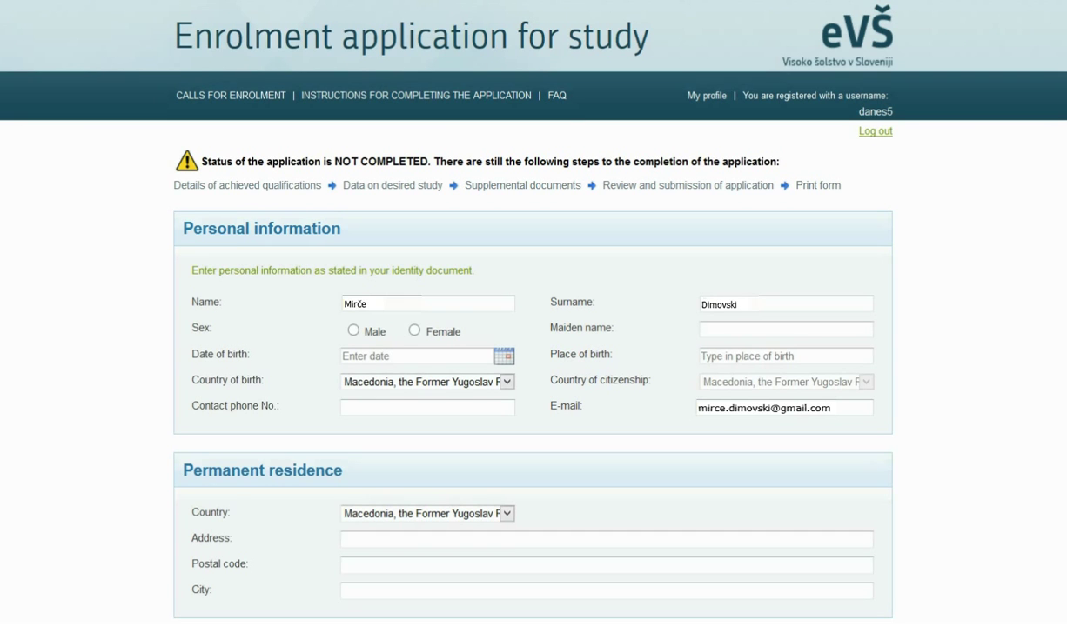
- Set the applicant's sex to Male and the place of birth to Skopje
click(353, 330)
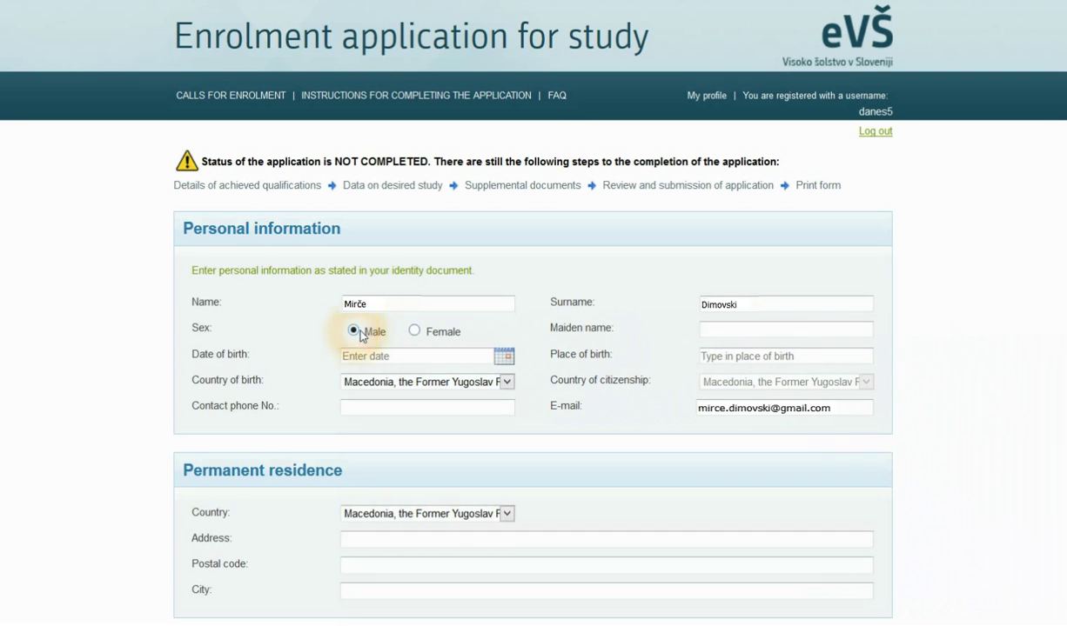
click(714, 356)
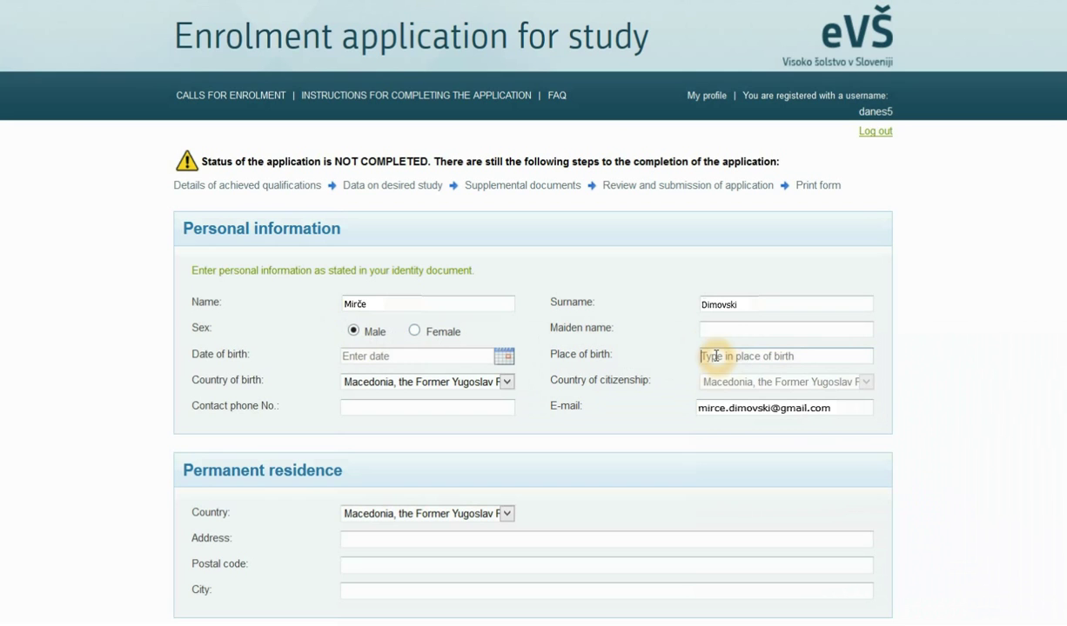
text(Skop)
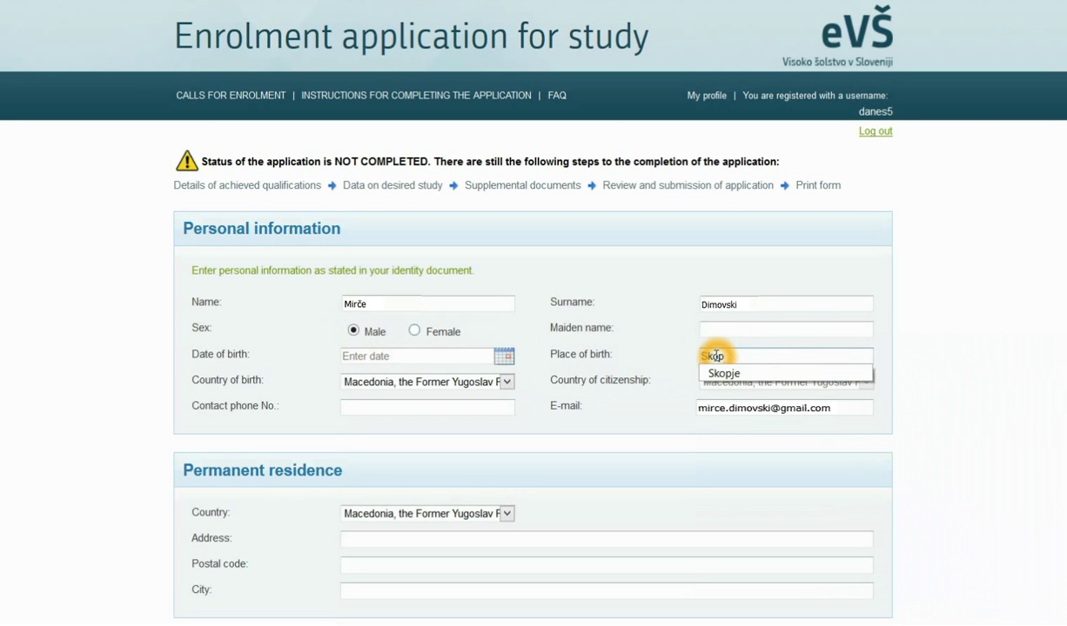
click(722, 373)
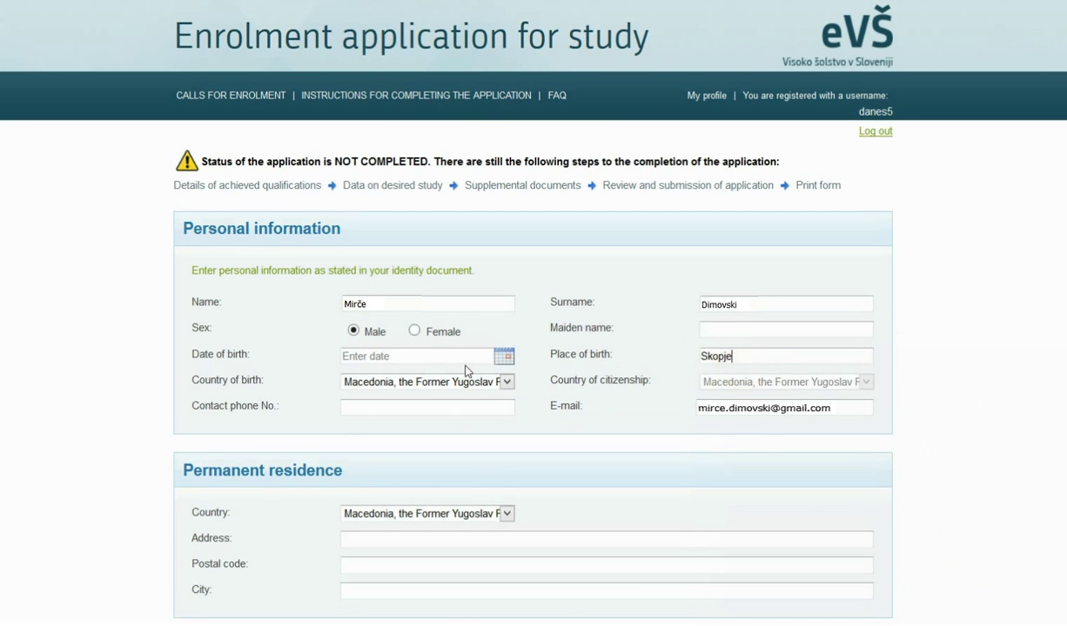
- Enter the applicant's date of birth, choosing the year and day in the calendar
click(504, 358)
click(495, 381)
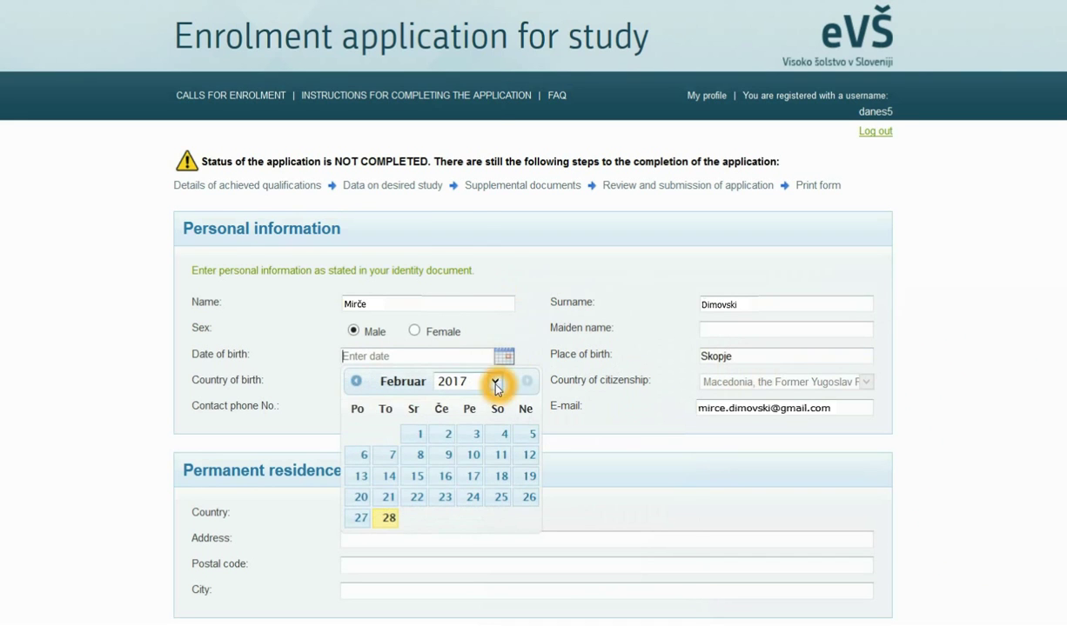
click(451, 17)
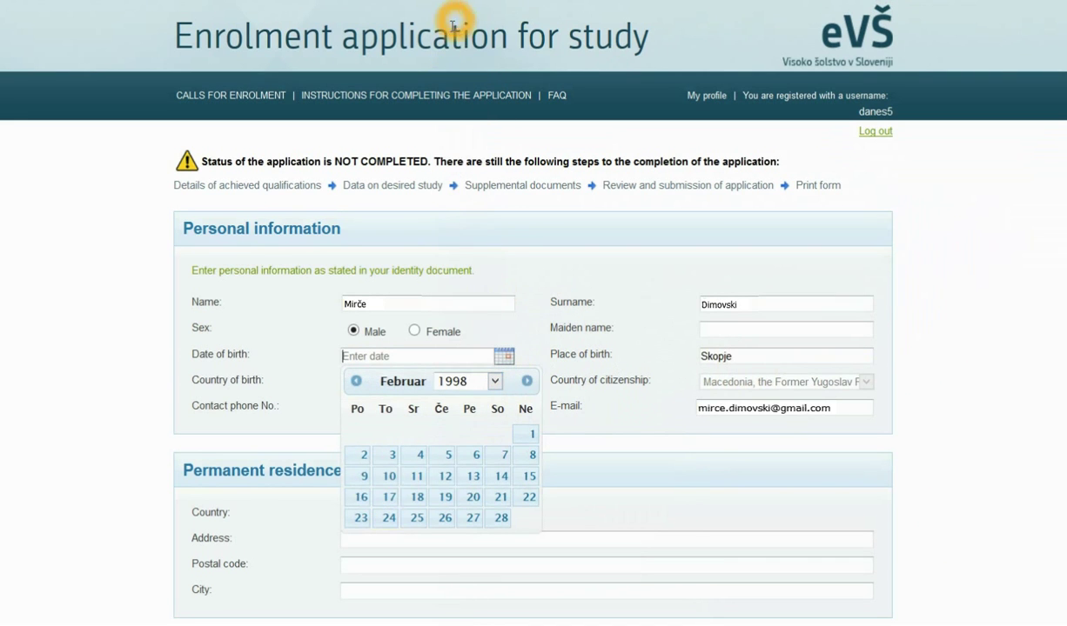
click(392, 454)
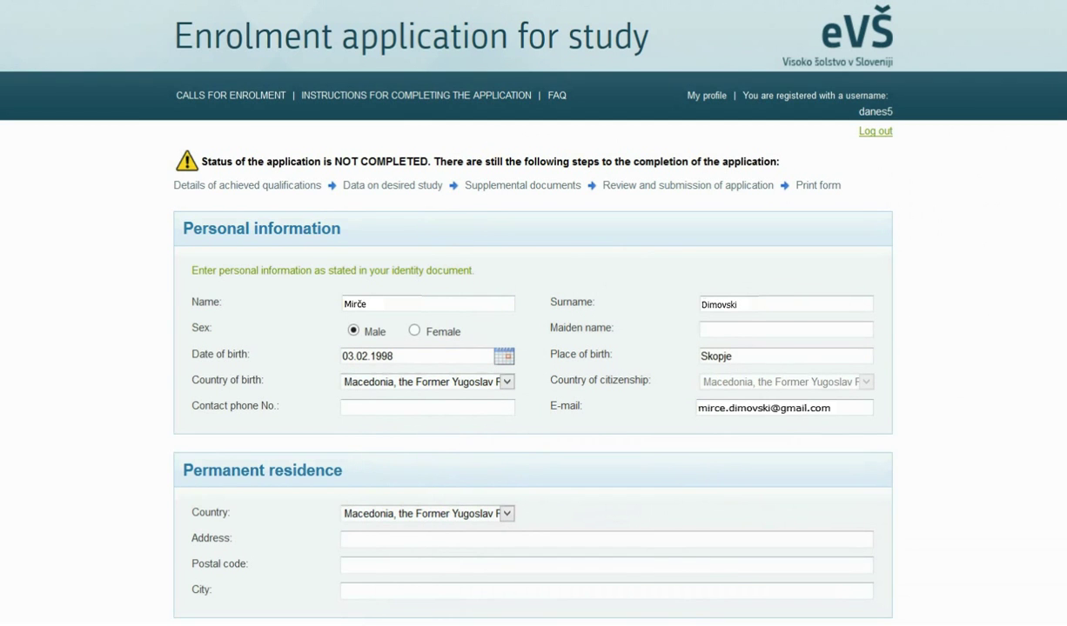
- Enter the applicant's street address and house number under Permanent residence
scroll(534, 313, down, 5)
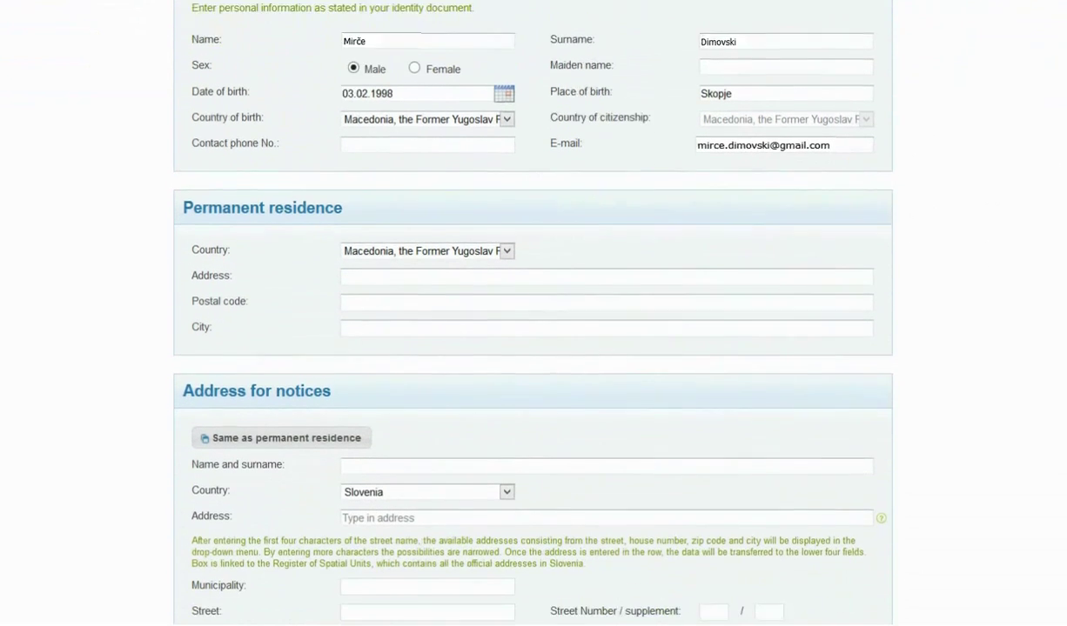
click(413, 241)
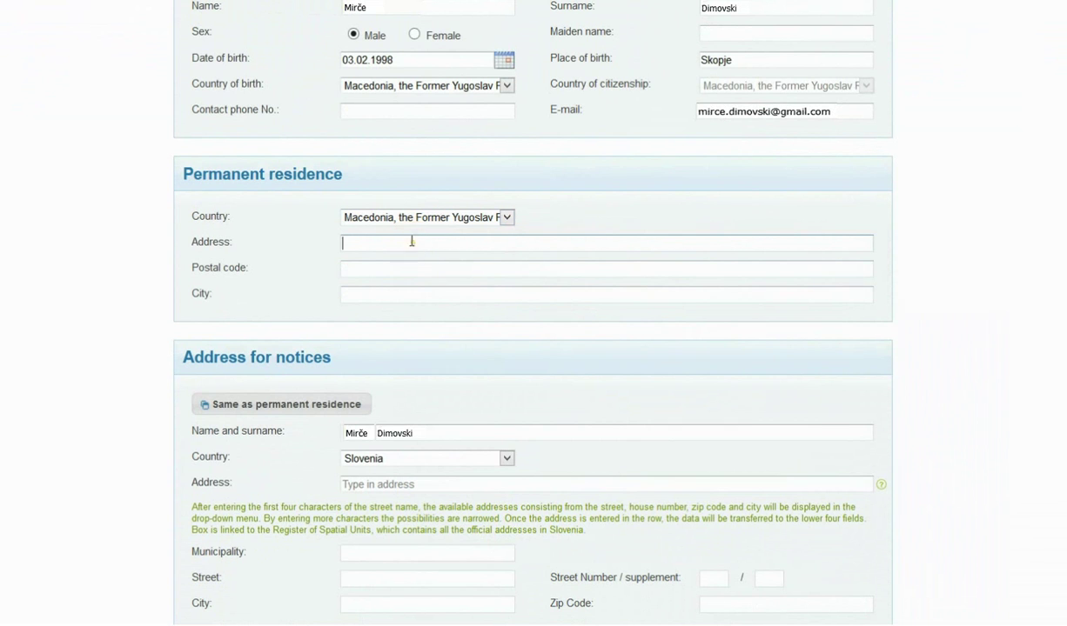
text(ja)
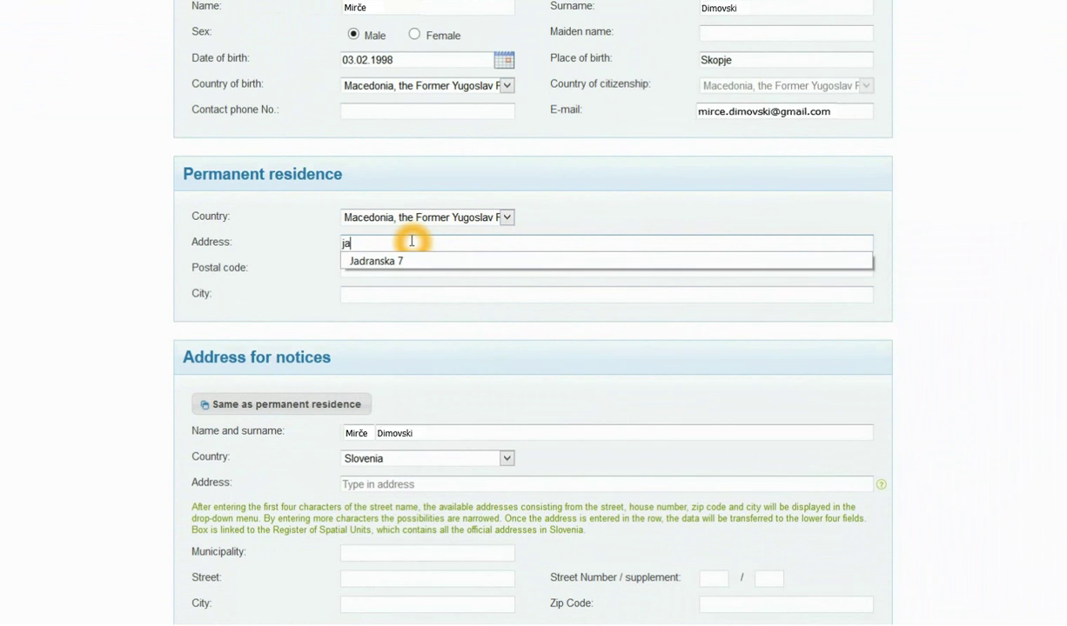
click(393, 261)
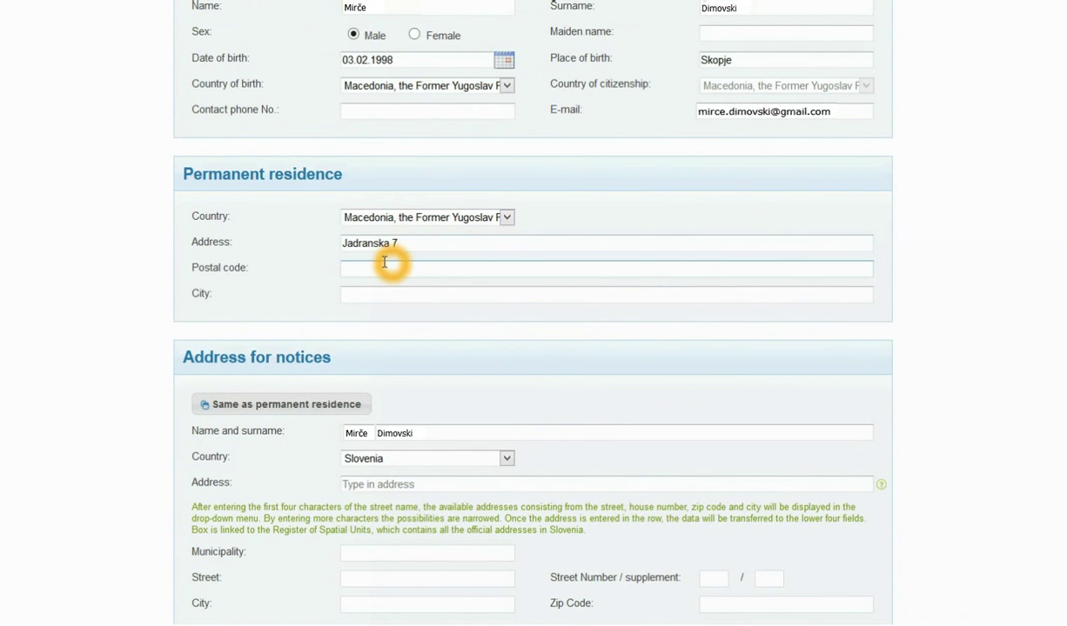
text(1)
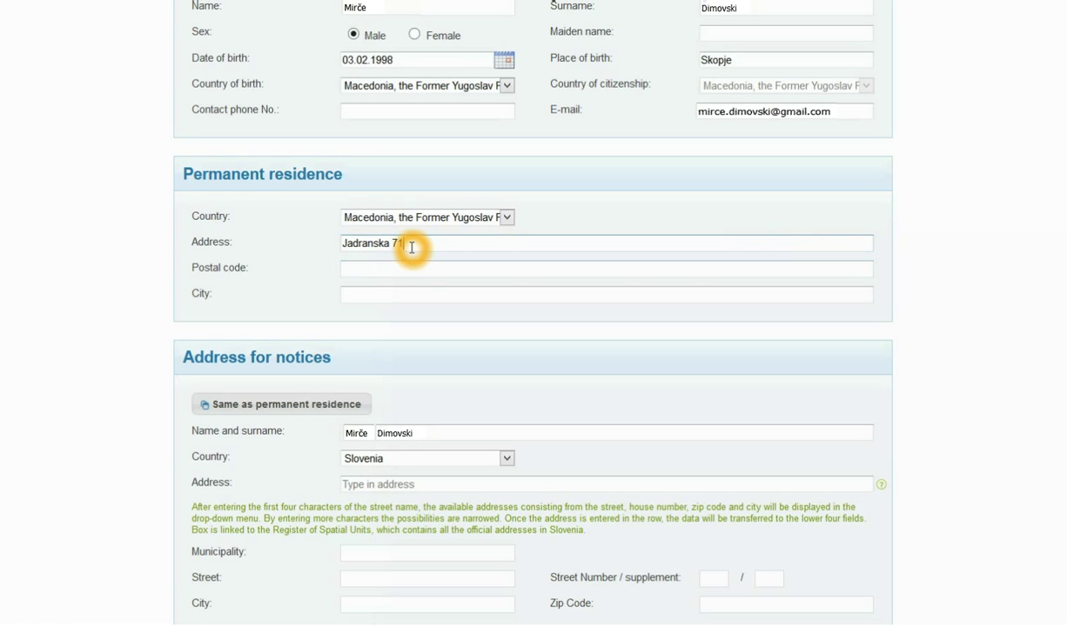
- Fill in the postal code and city of the permanent residence, and reuse that residence as the address for notices
click(374, 269)
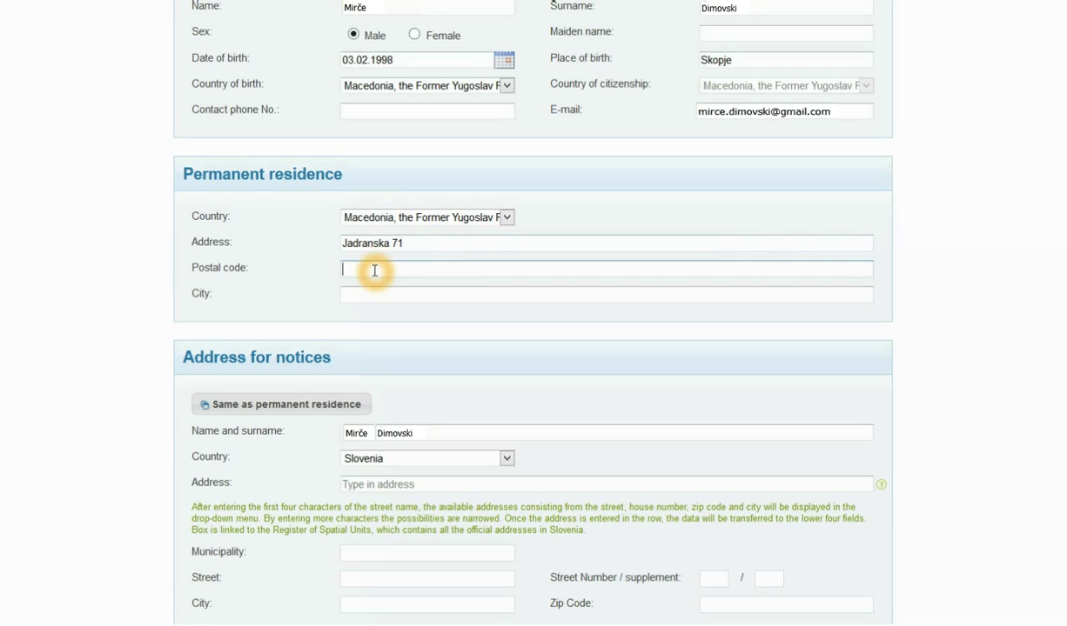
text(100)
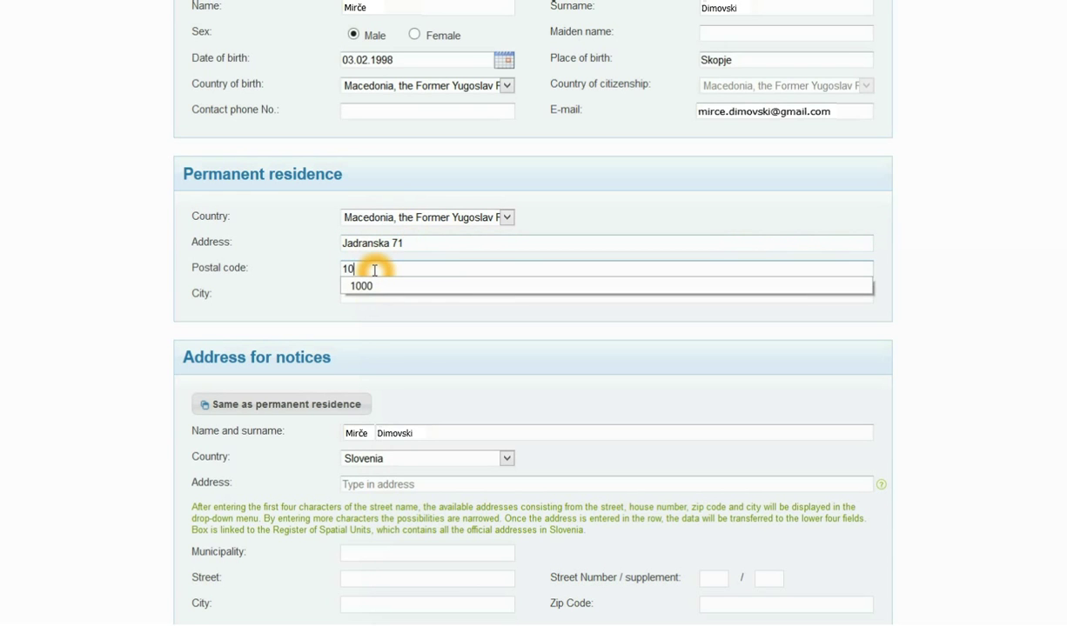
click(358, 285)
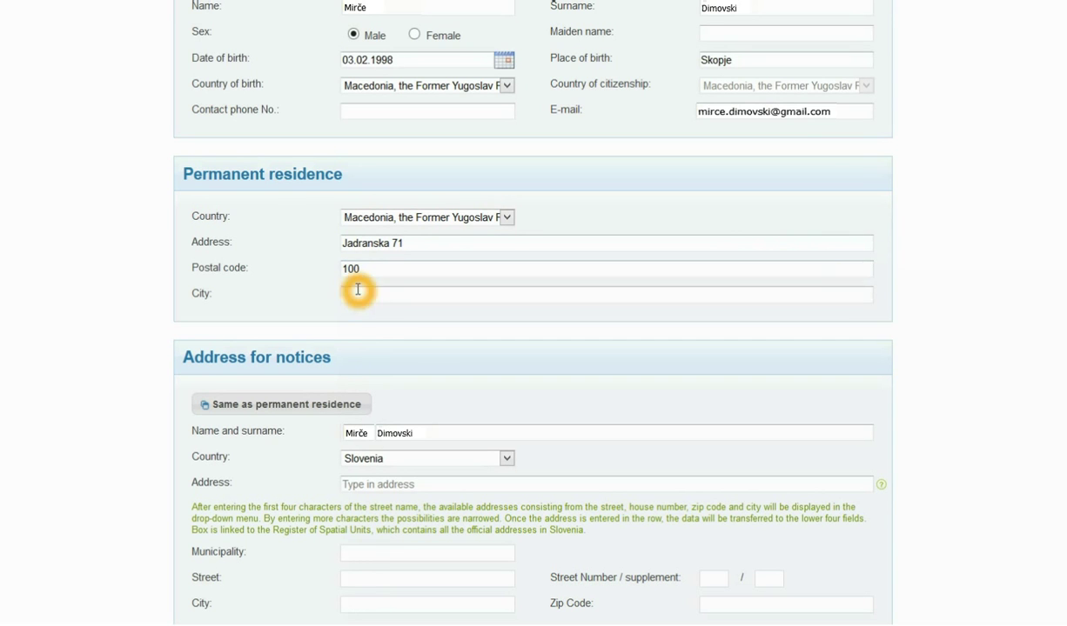
click(365, 300)
text(sko)
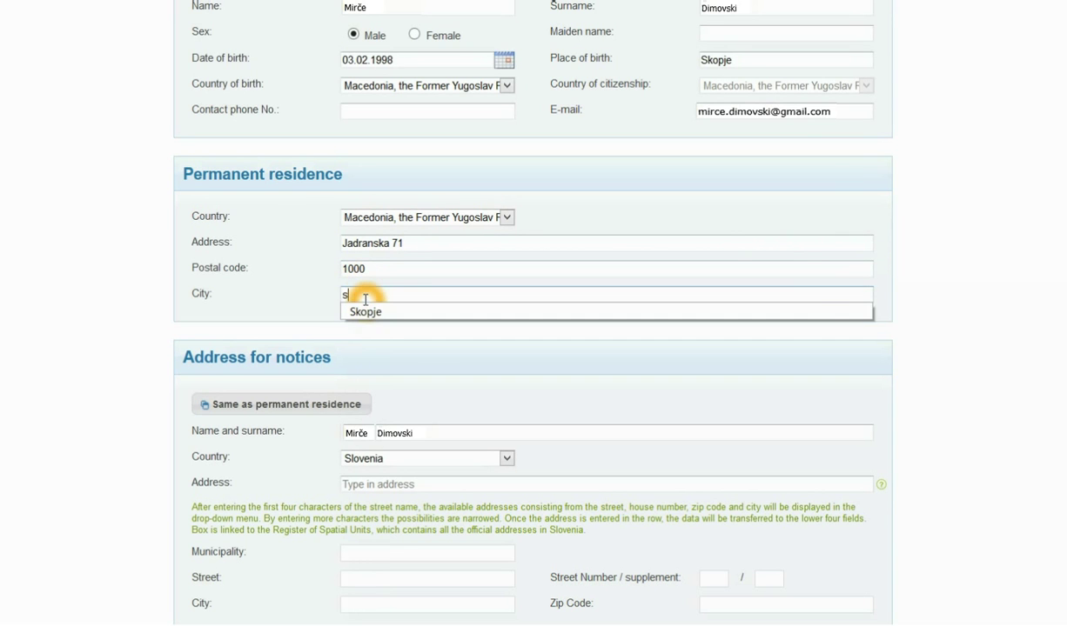
click(368, 314)
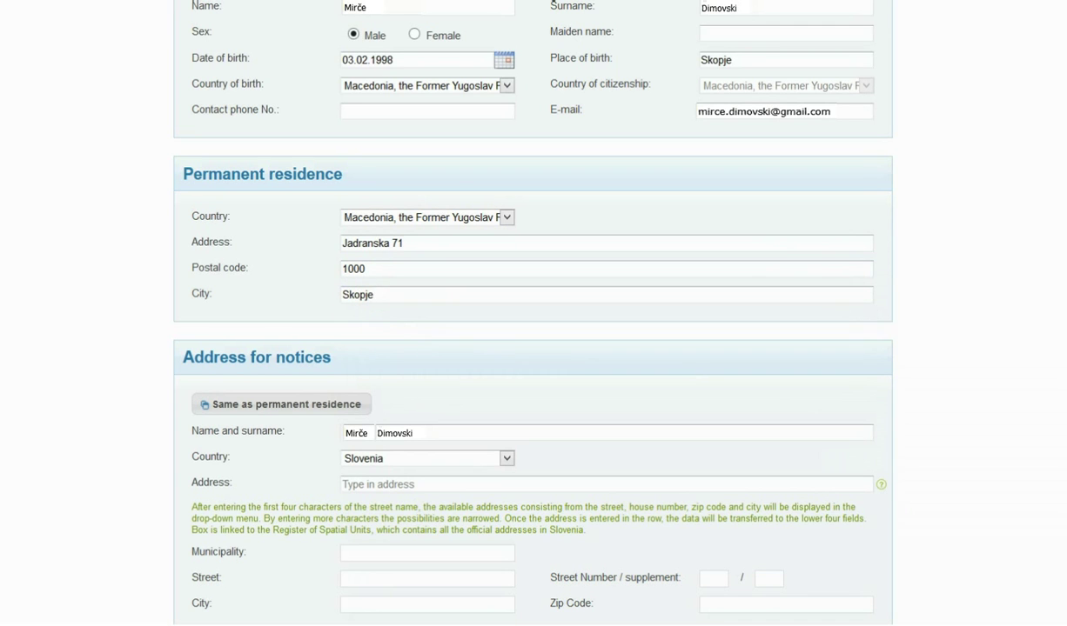
click(332, 406)
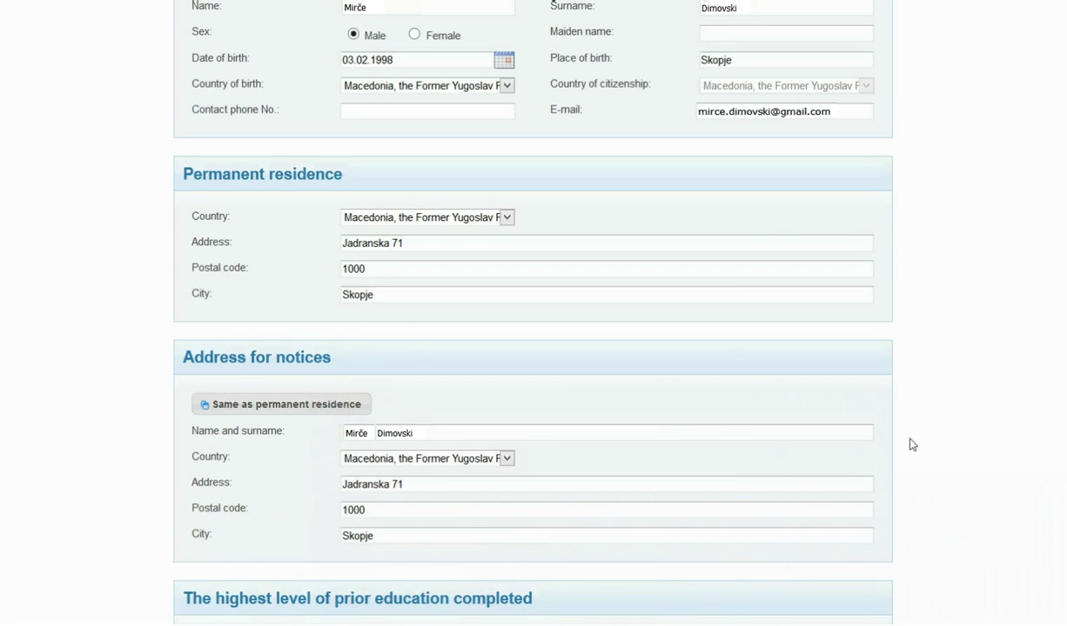
- Set the highest completed prior education (KLASIUS-SRV) to 15002 - General upper secondary education and continue to the secondary education details
scroll(1018, 435, down, 2)
scroll(533, 348, down, 1)
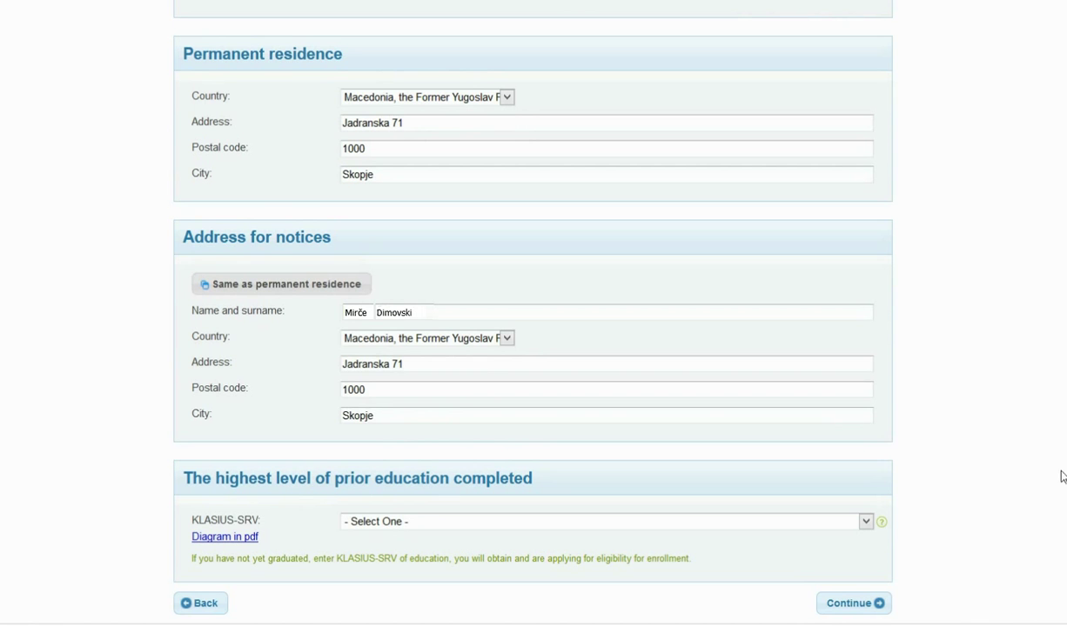
click(866, 522)
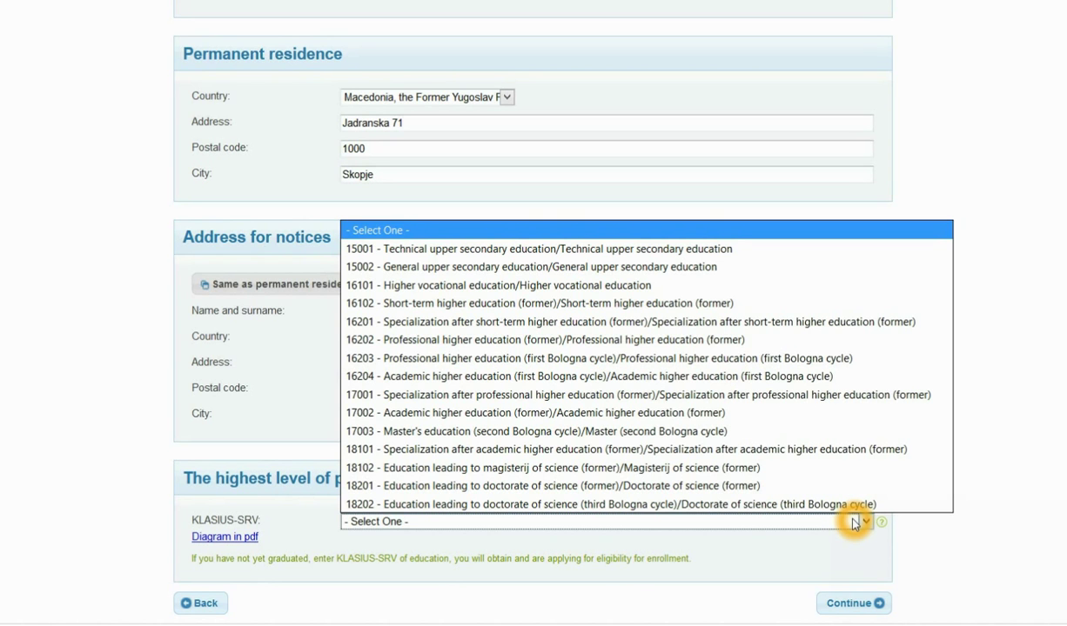
click(714, 275)
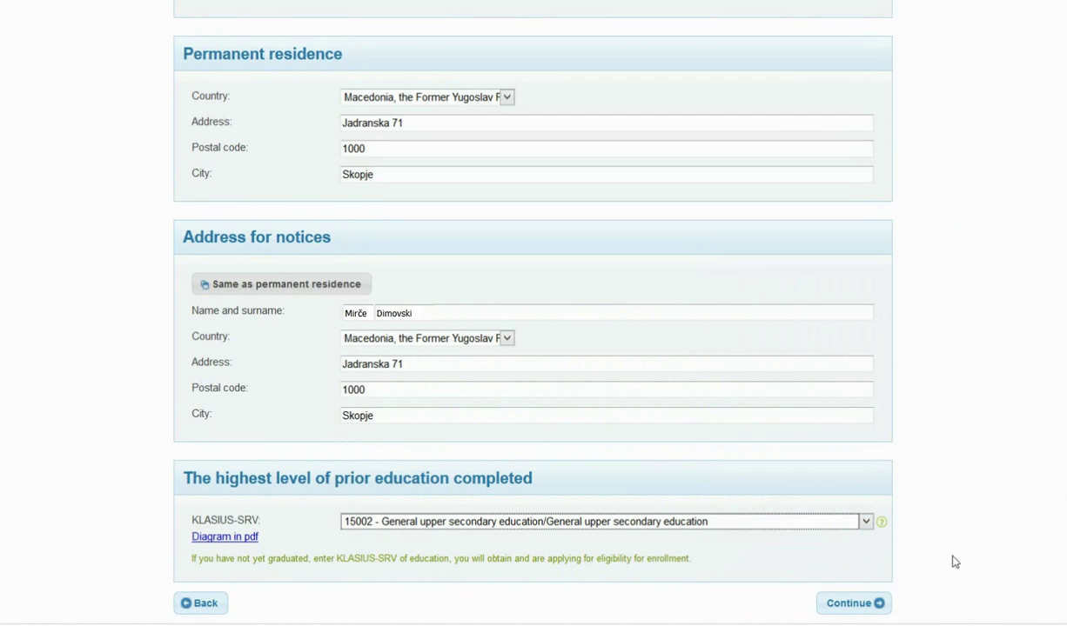
click(877, 603)
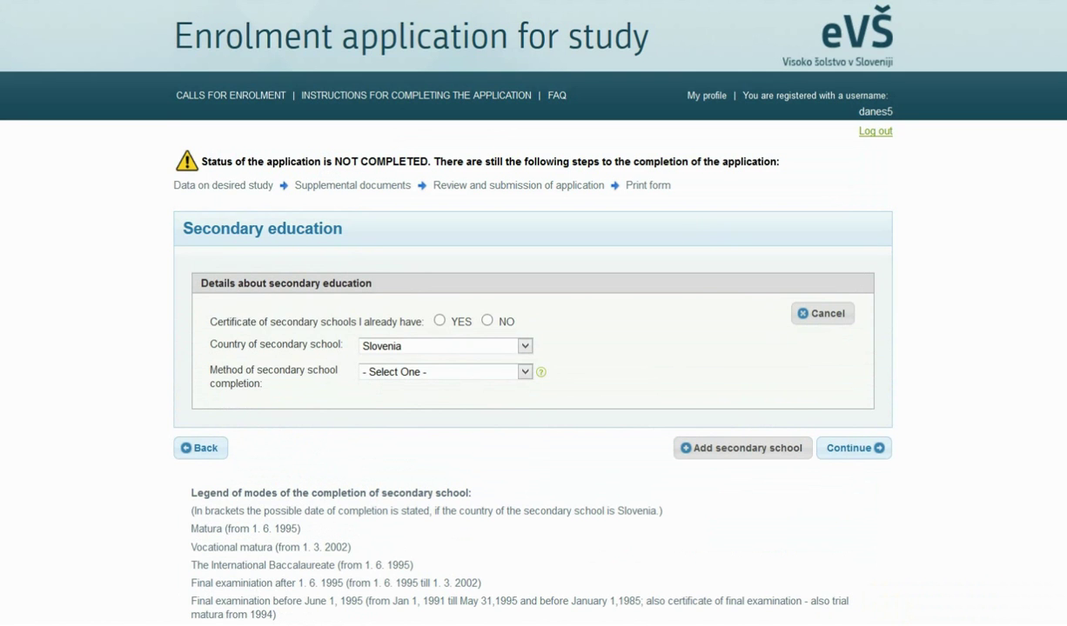
- Indicate that the secondary school certificate is already held, and choose Macedonia, the Former Yugoslav Republic as the country of secondary school
click(439, 321)
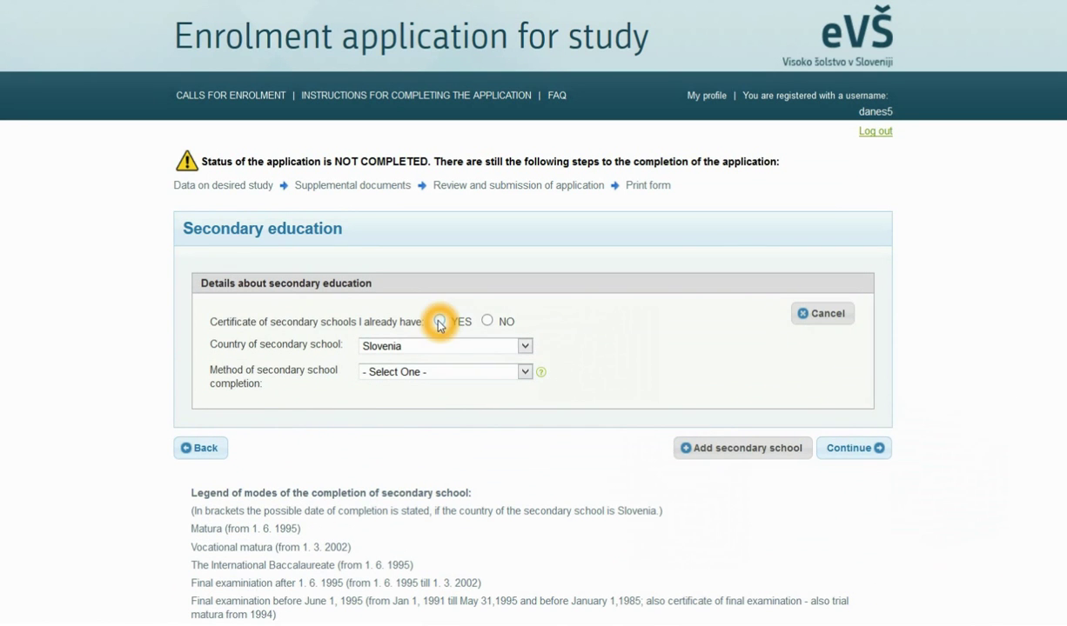
click(525, 347)
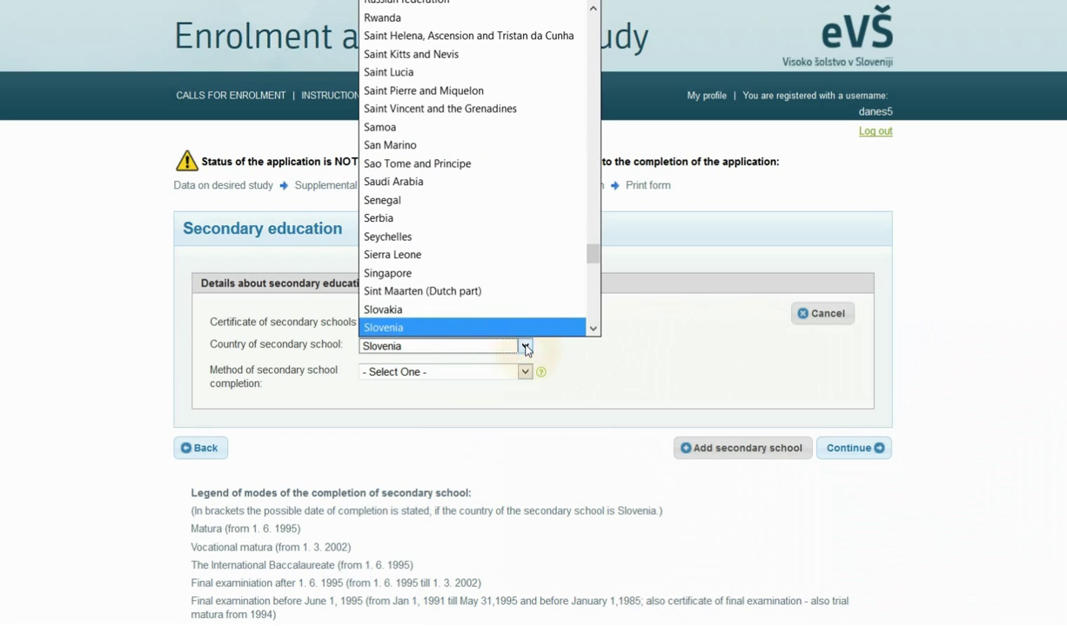
scroll(464, 261, up, 8)
scroll(463, 262, up, 10)
scroll(476, 139, up, 1)
click(472, 112)
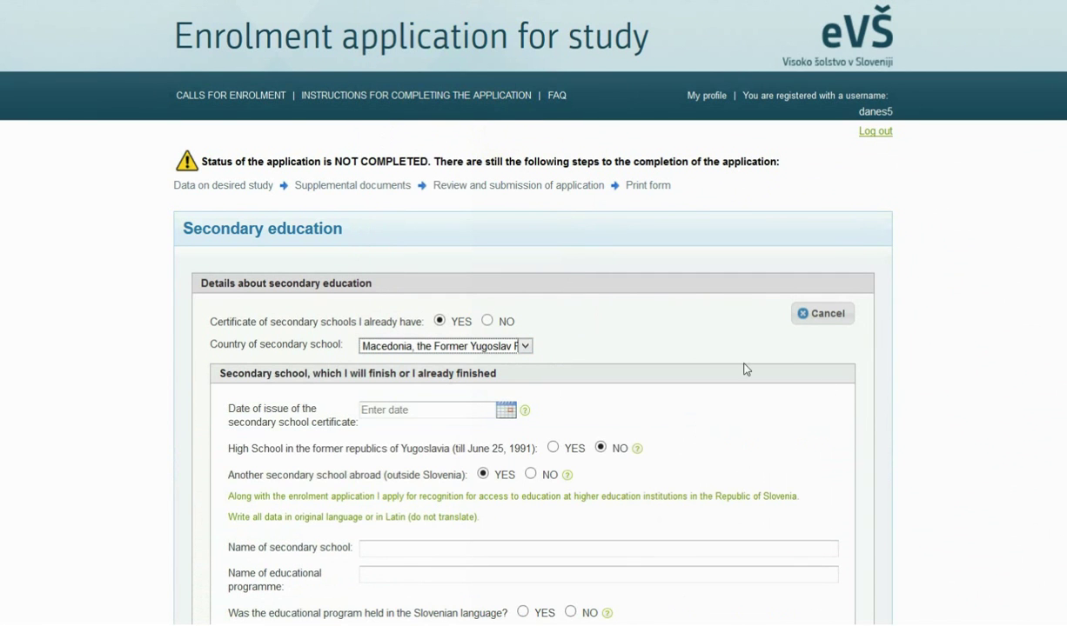
- Set the date of issue of the secondary school certificate to 11.02.2014
scroll(695, 262, down, 1)
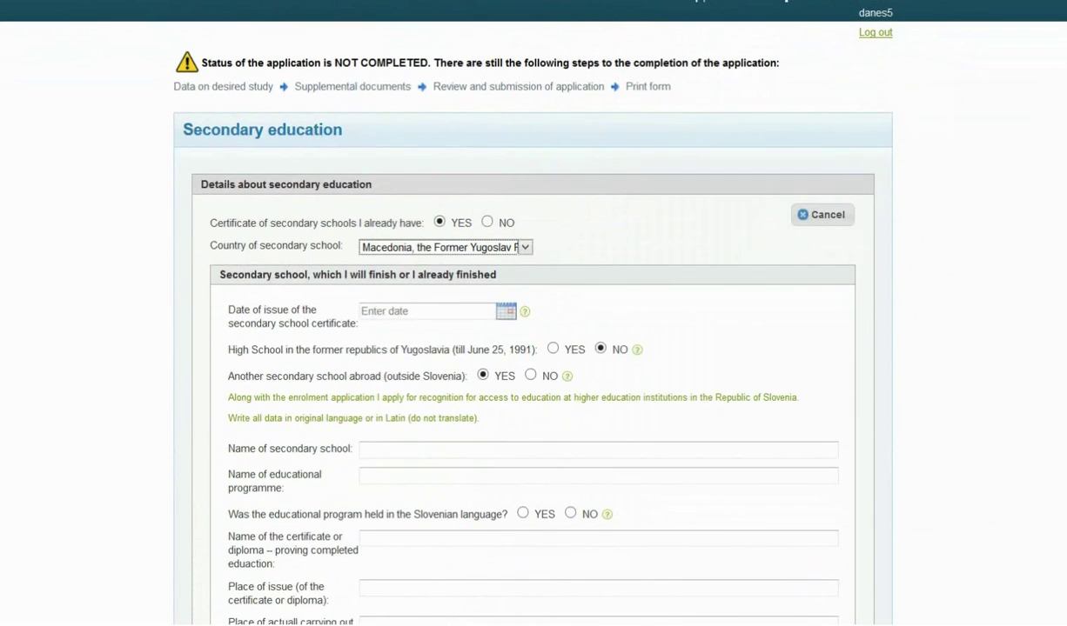
scroll(696, 262, down, 1)
click(500, 215)
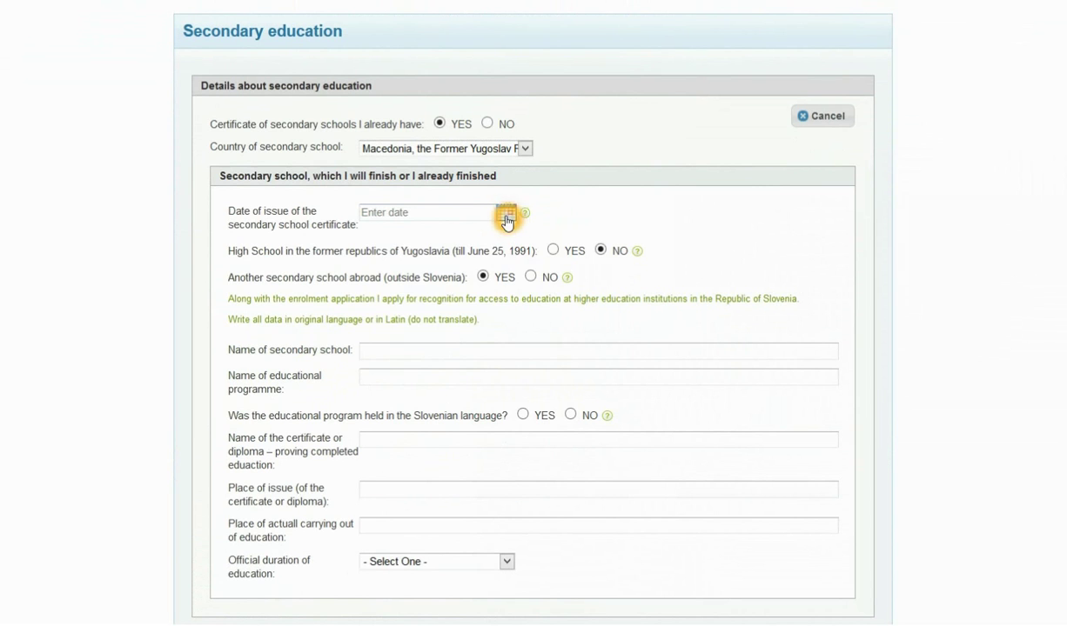
click(513, 240)
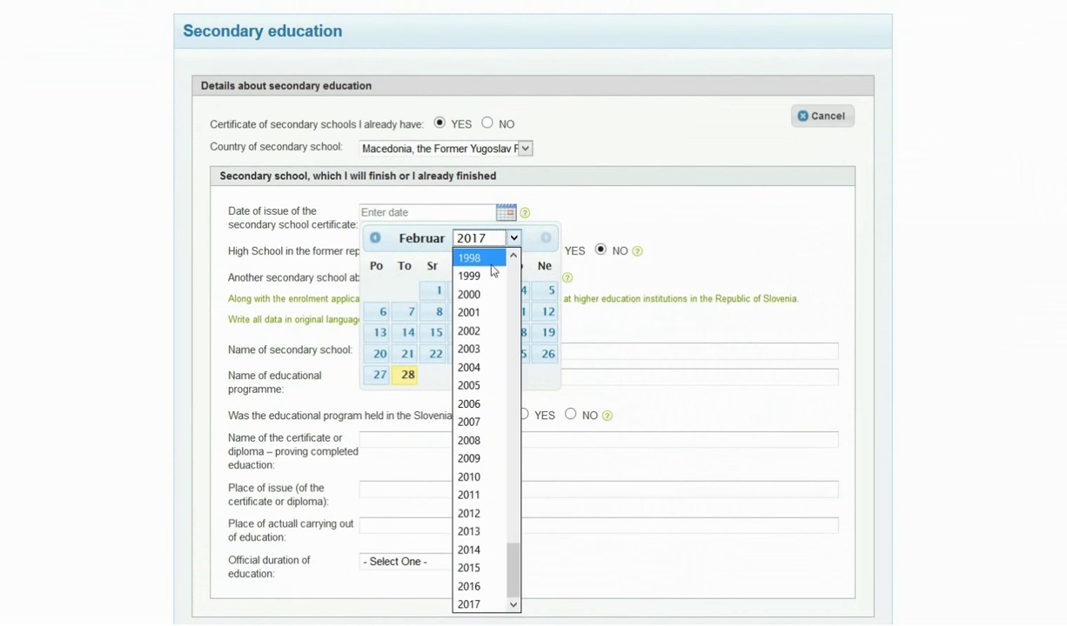
click(470, 550)
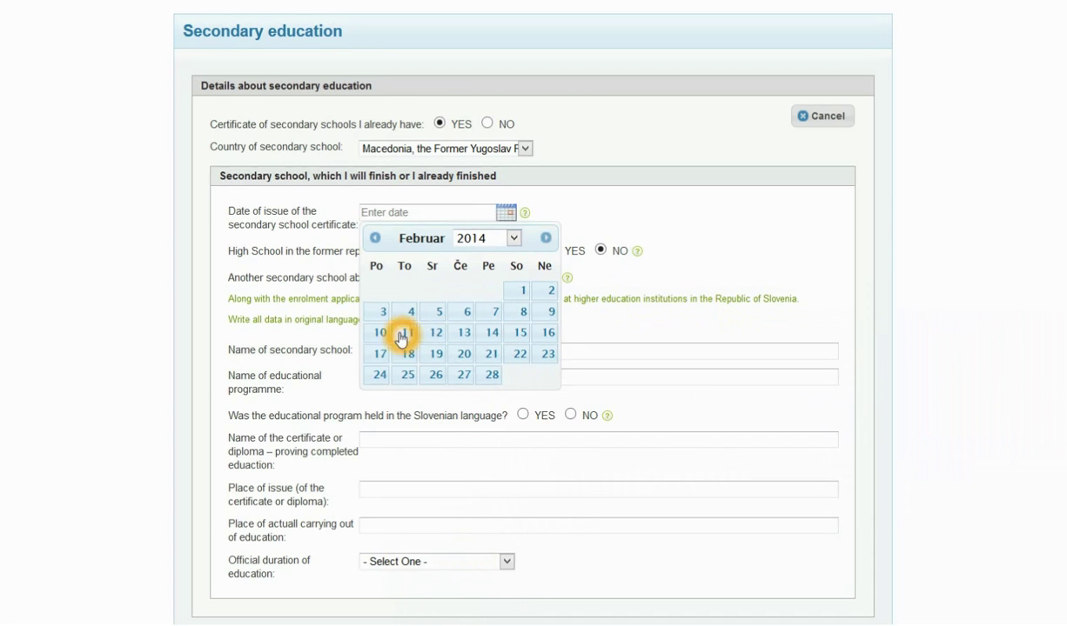
click(403, 341)
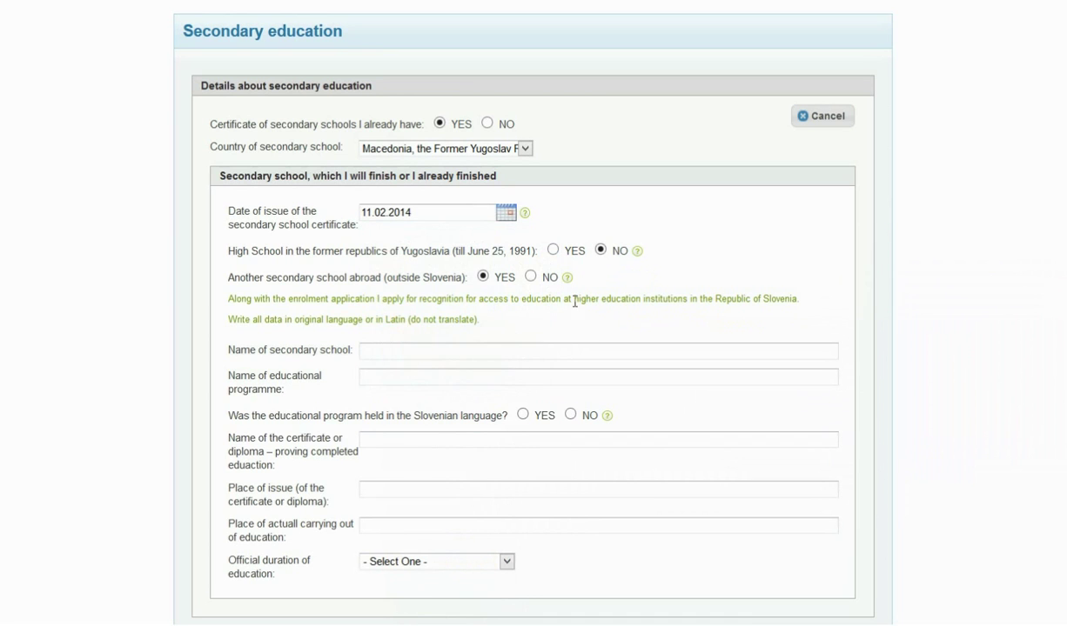
- Enter Petta Privatna Gimnazija - Skopje as the secondary school and Opshta gimnazija as the educational programme
click(385, 350)
click(427, 351)
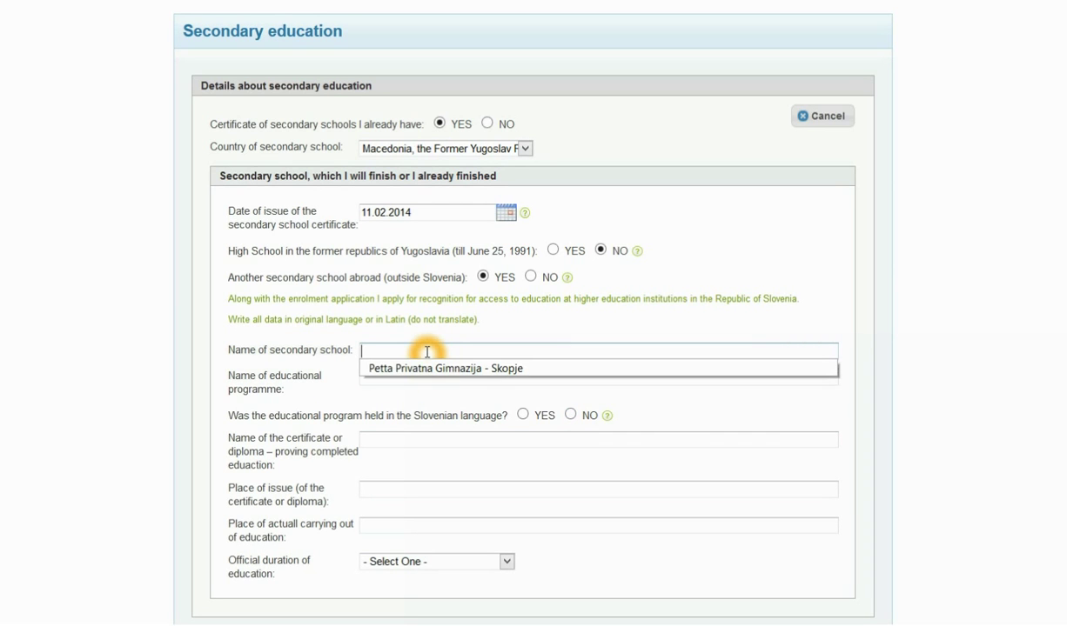
click(370, 367)
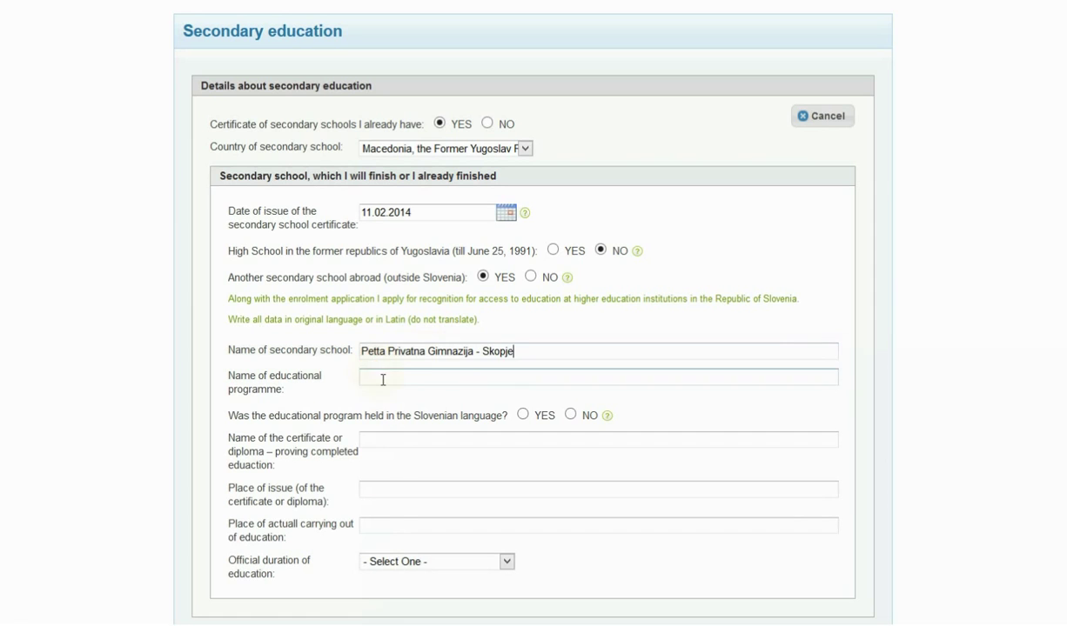
click(382, 380)
click(380, 380)
text(o)
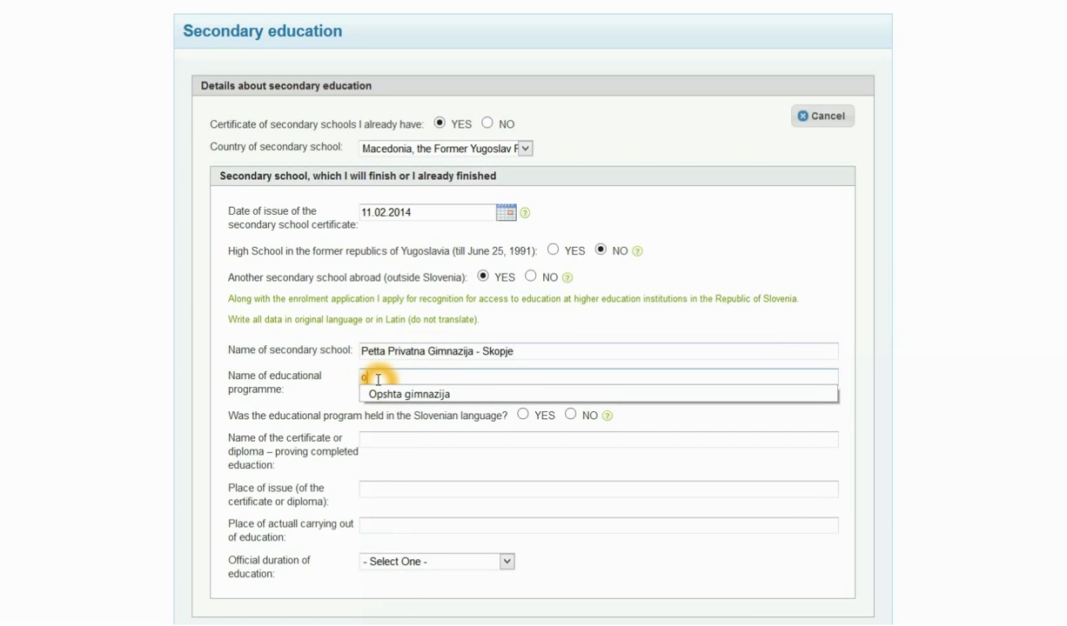
click(382, 393)
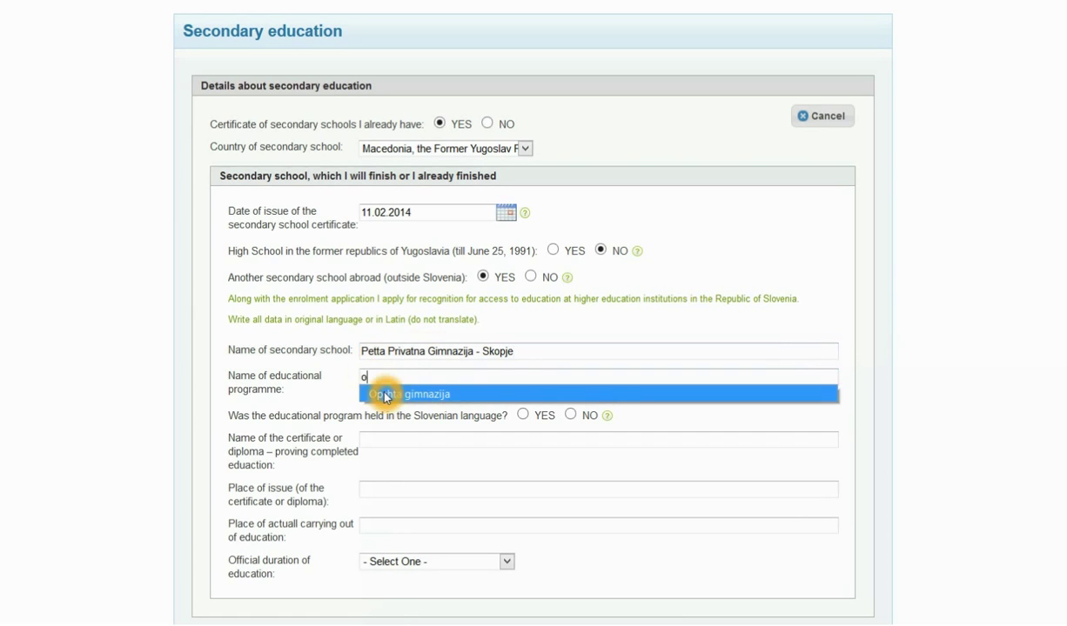
- Answer No to the programme being held in Slovenian, and enter Diploma za položena državna matura as the certificate name
click(569, 415)
click(481, 440)
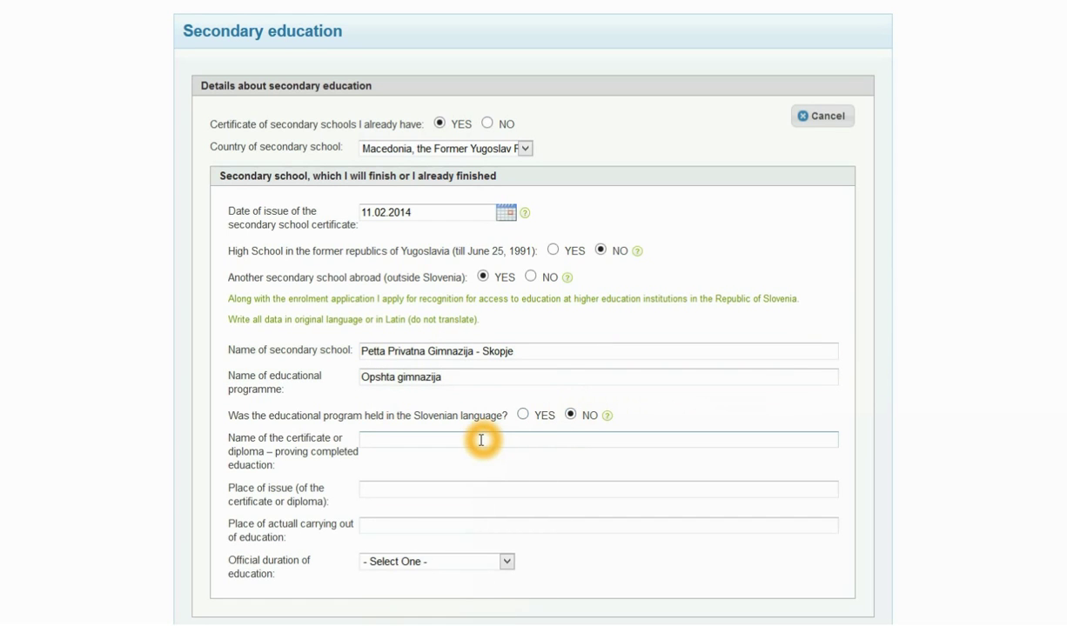
text(d)
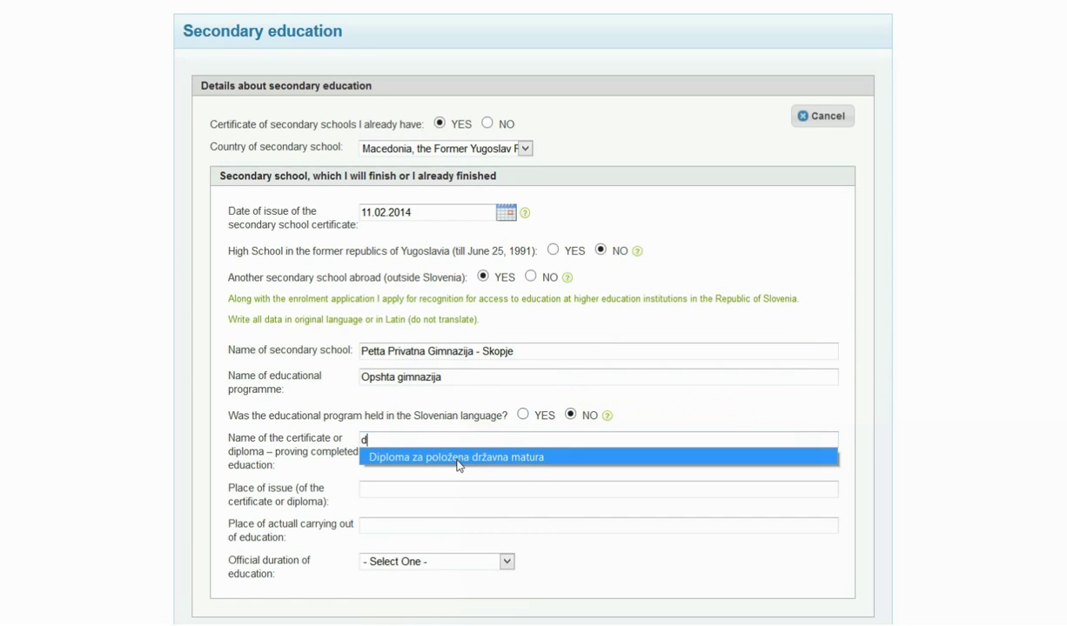
click(458, 464)
- Enter Skopje as both the certificate's place of issue and the place where the education was actually carried out
click(427, 489)
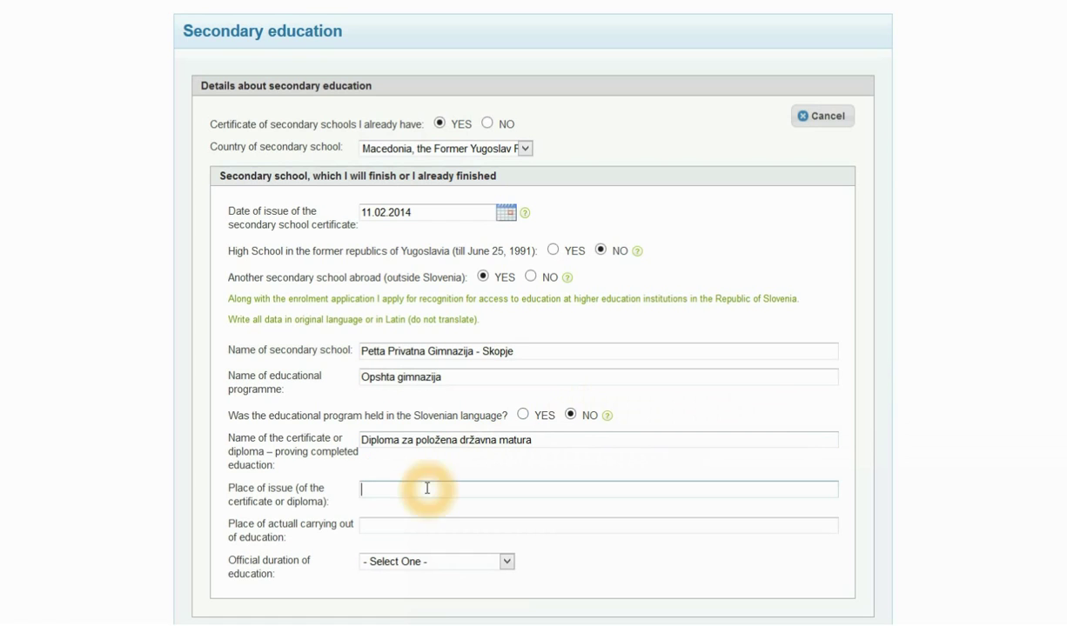
text(s)
click(417, 506)
click(408, 525)
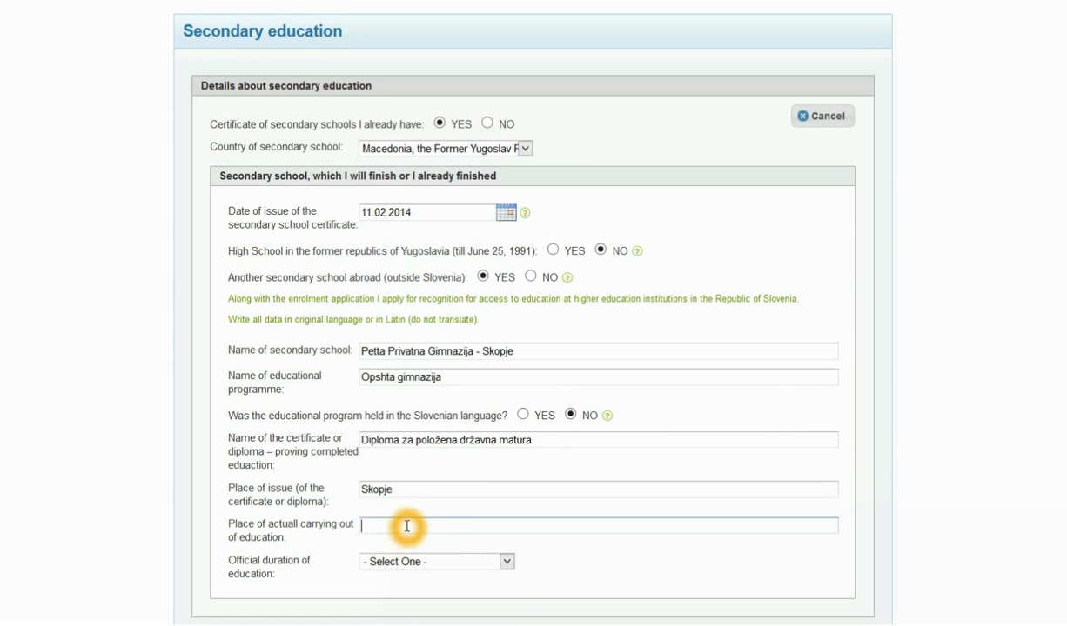
text(s)
click(403, 543)
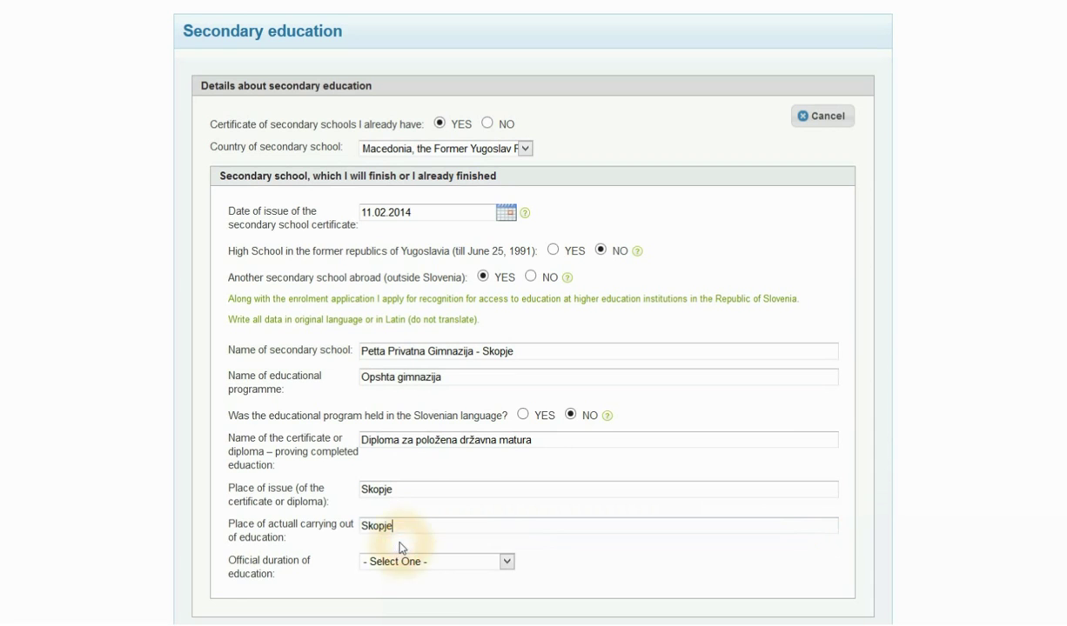
- Set the official duration of education to 4 years and add the secondary school to the application
click(508, 563)
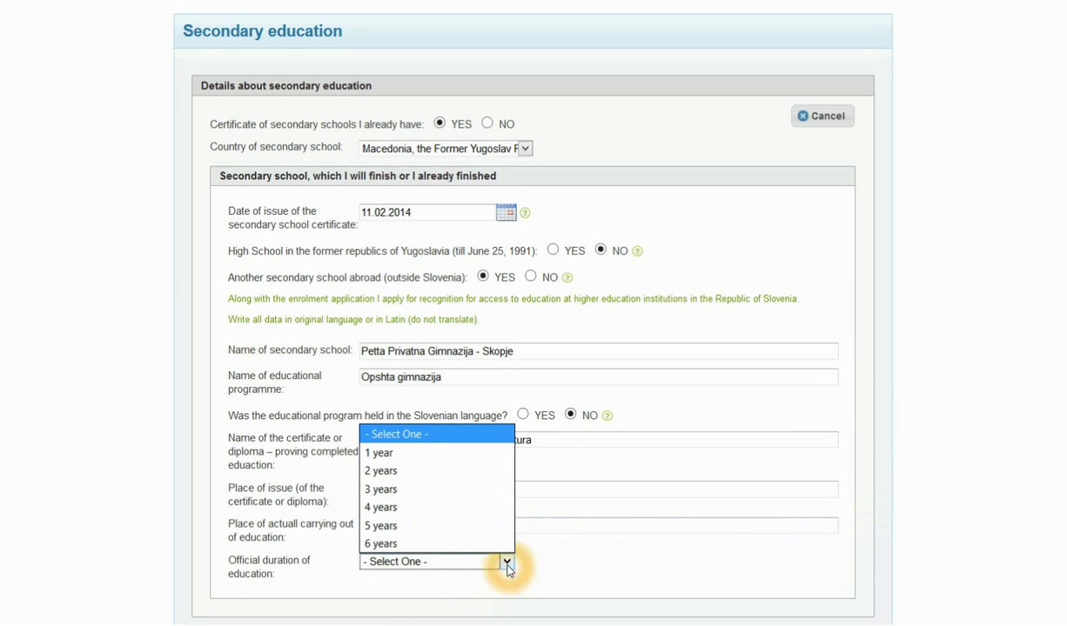
click(489, 509)
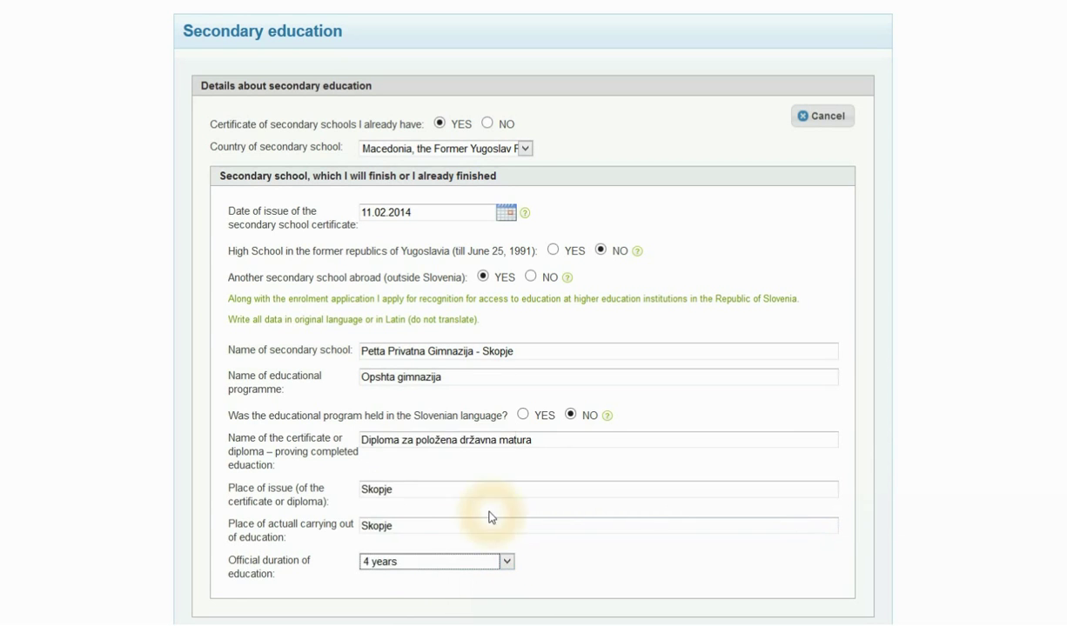
scroll(532, 313, down, 3)
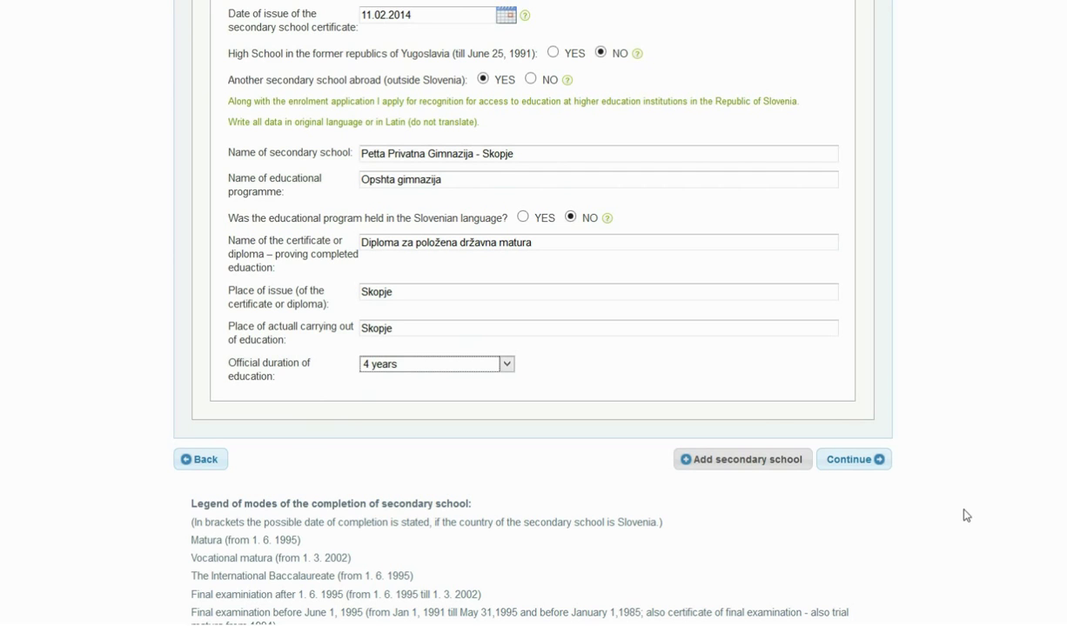
click(758, 466)
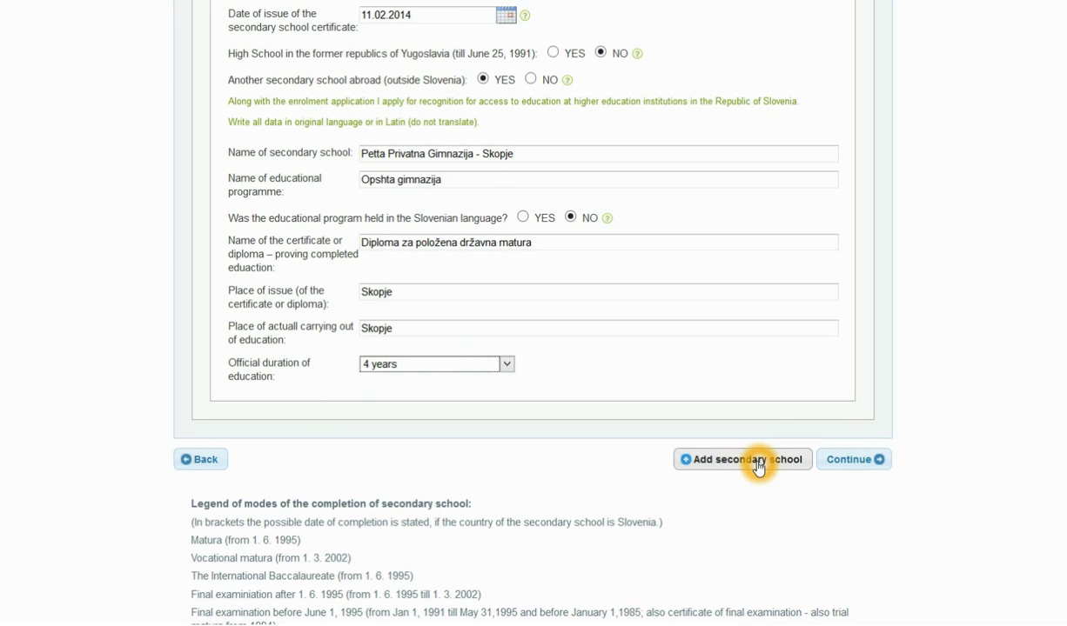
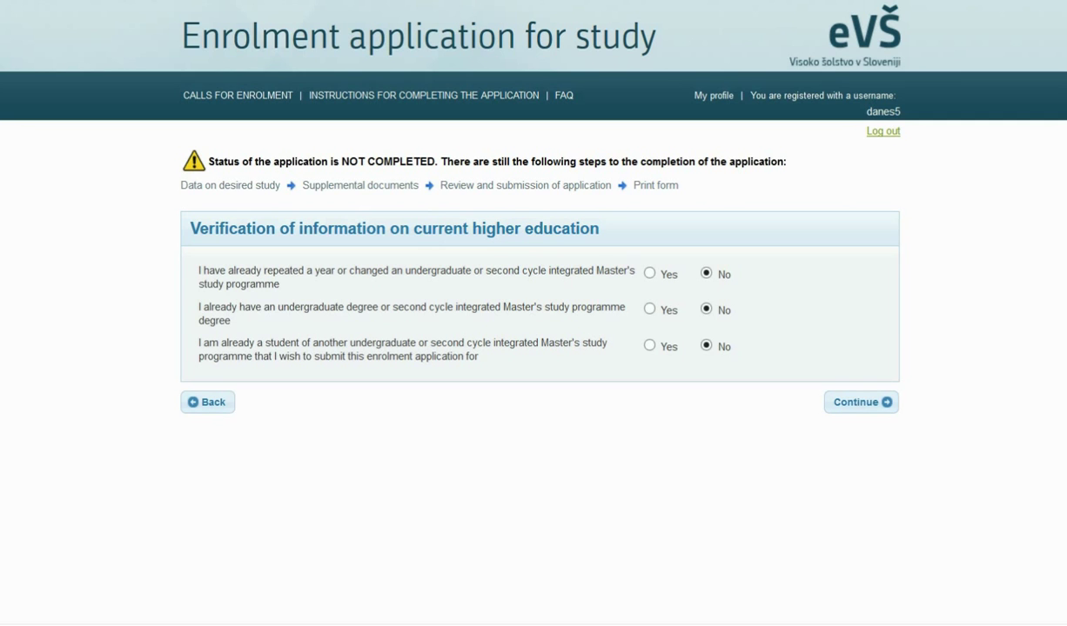
- Try the Yes answer on each question about current higher education, and view the form for achieved higher education qualifications
click(649, 273)
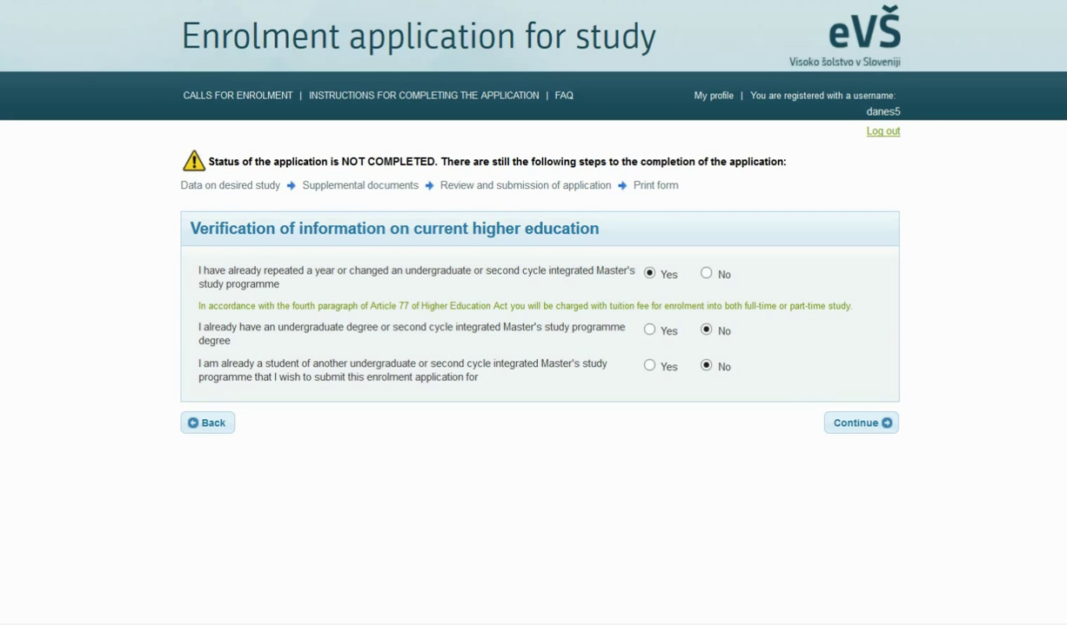
click(705, 274)
click(649, 309)
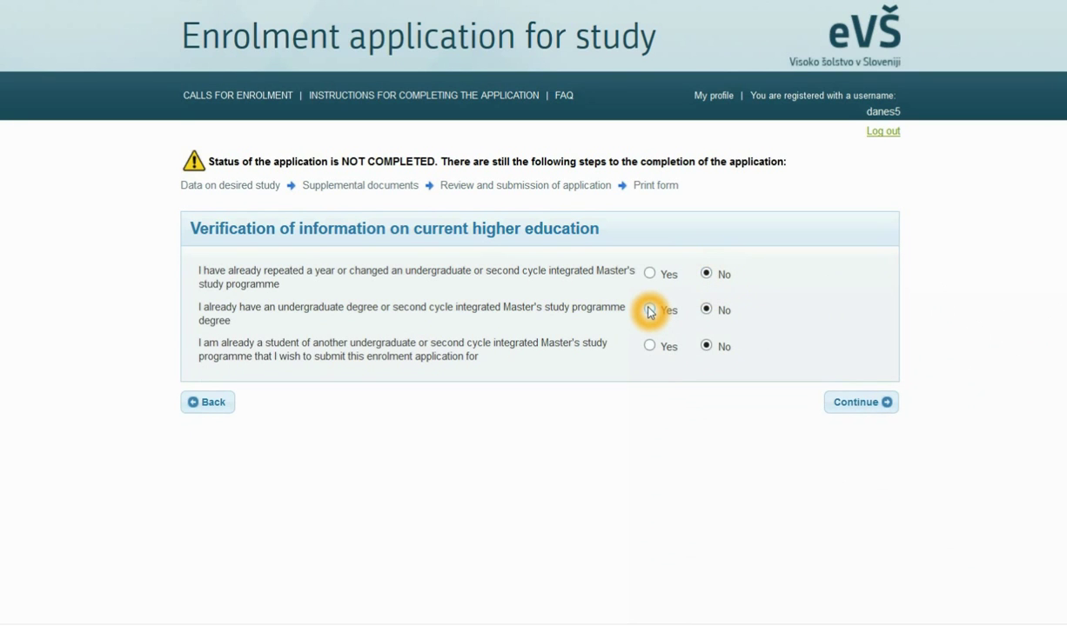
click(648, 310)
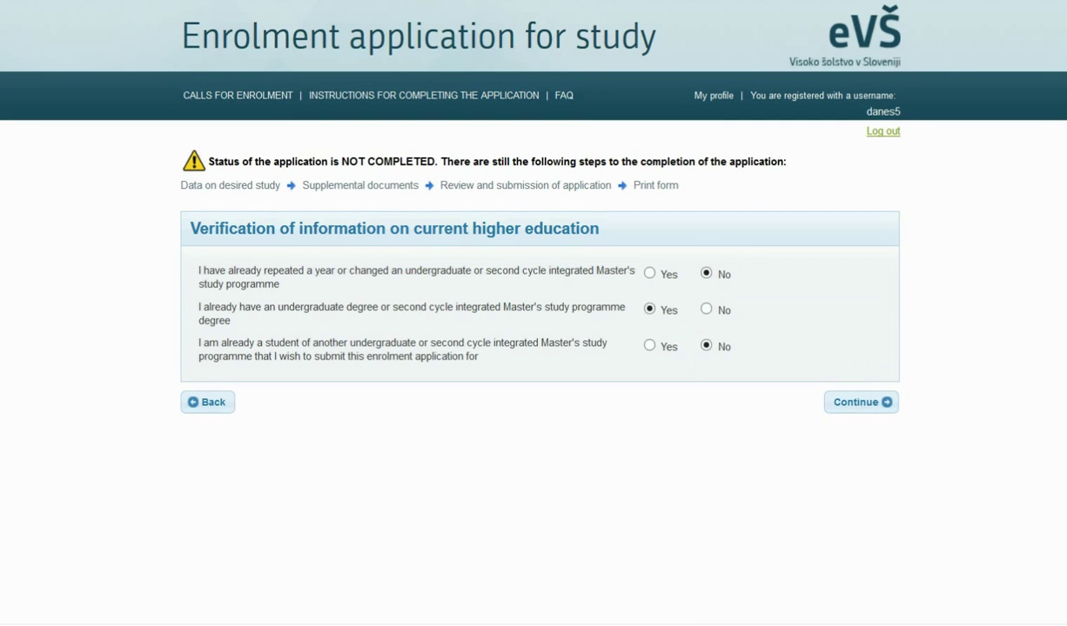
click(649, 347)
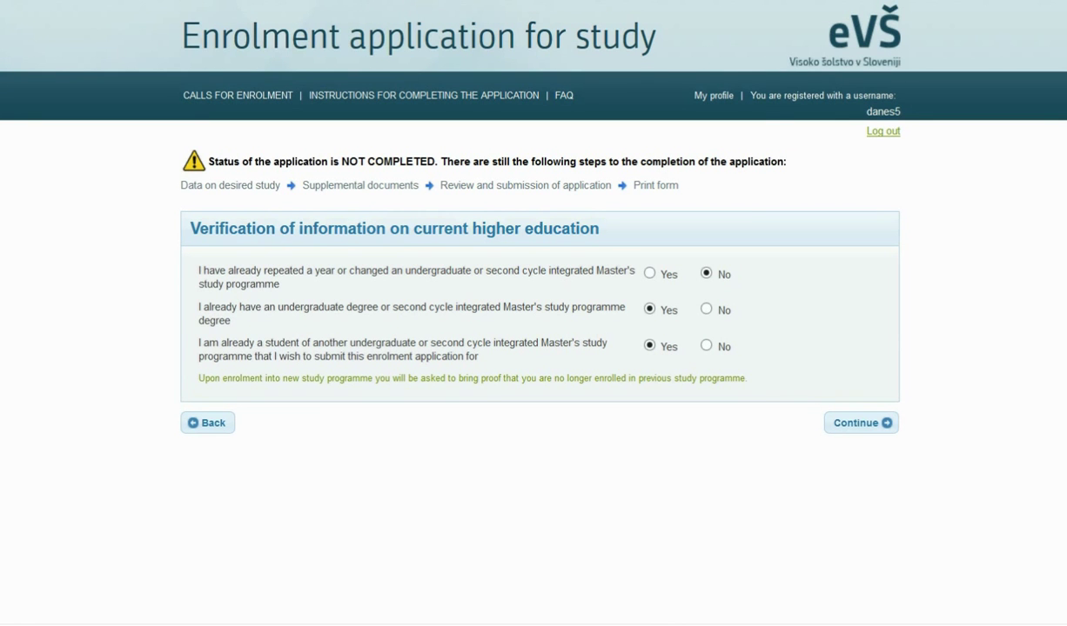
click(857, 423)
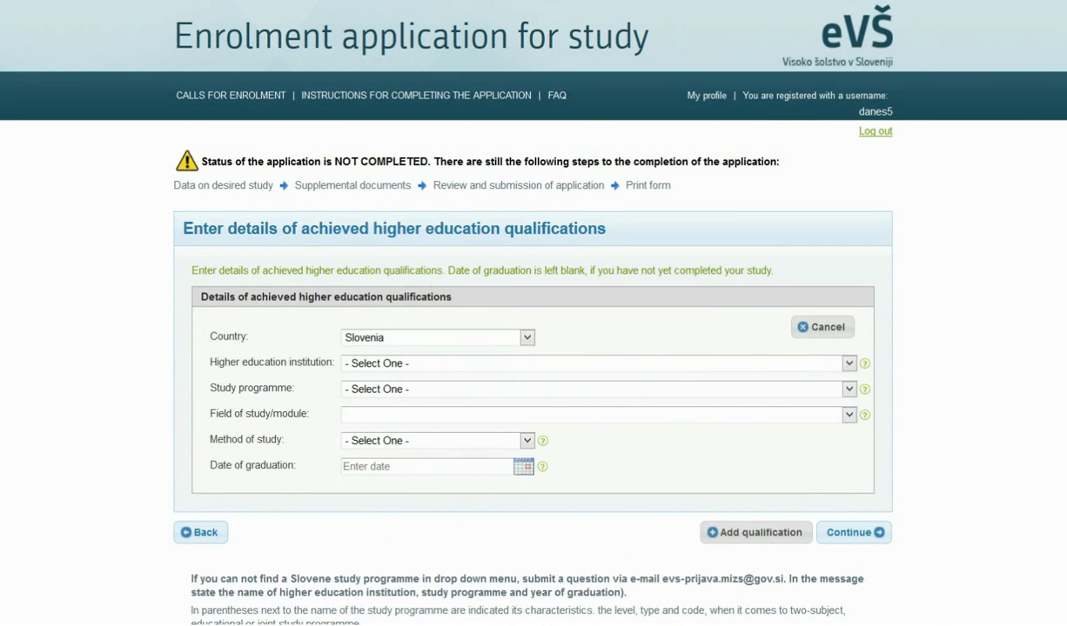
click(215, 540)
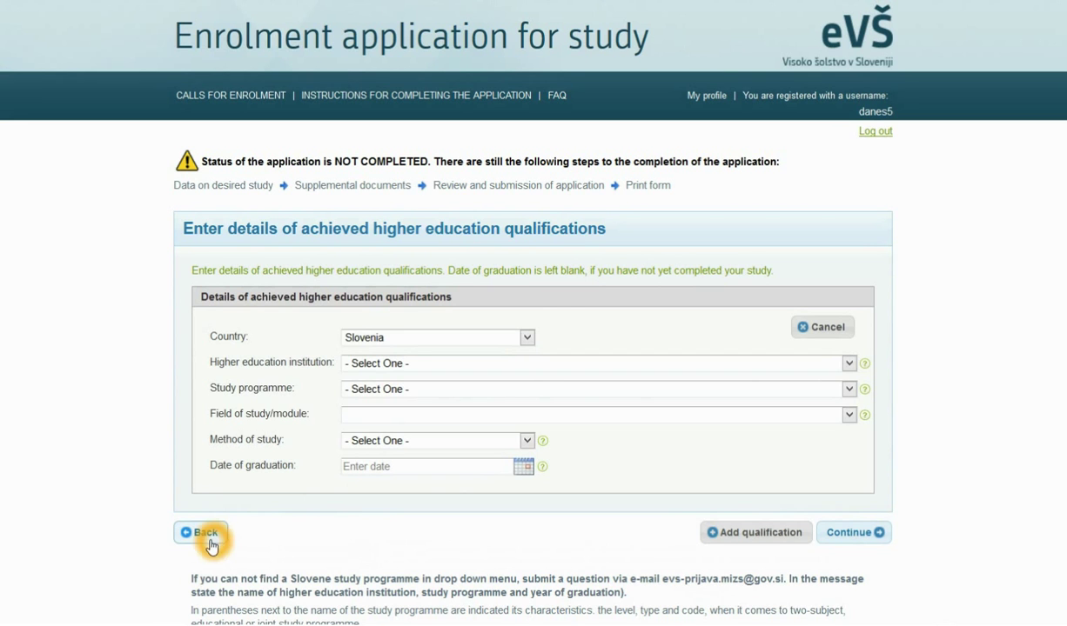
- Answer No to already having a degree and to already being a student elsewhere, and continue to the study choice
click(705, 313)
click(706, 346)
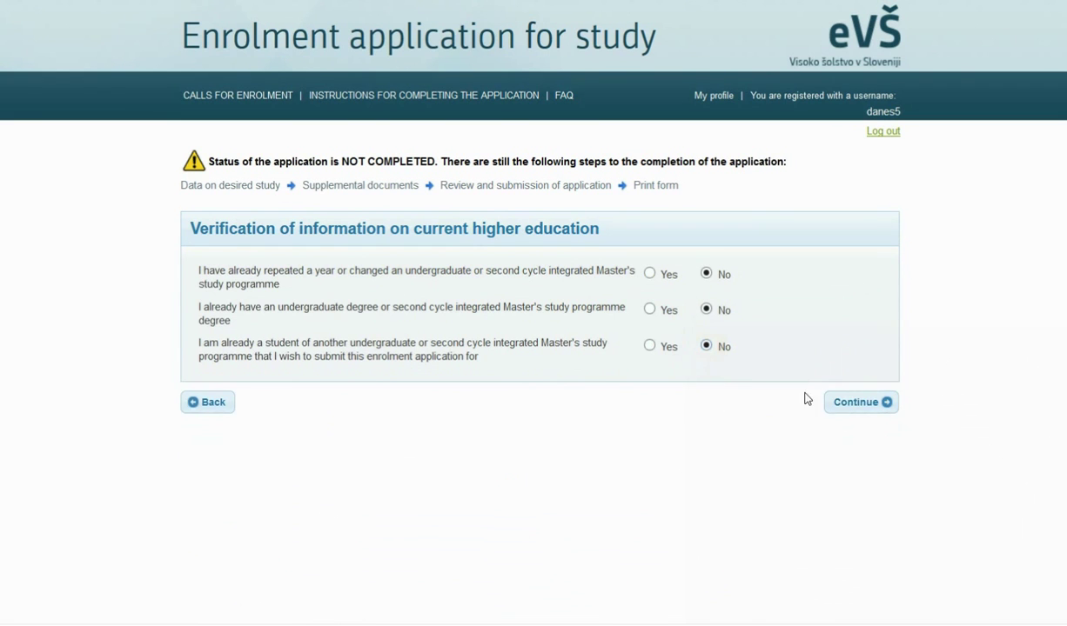
click(850, 402)
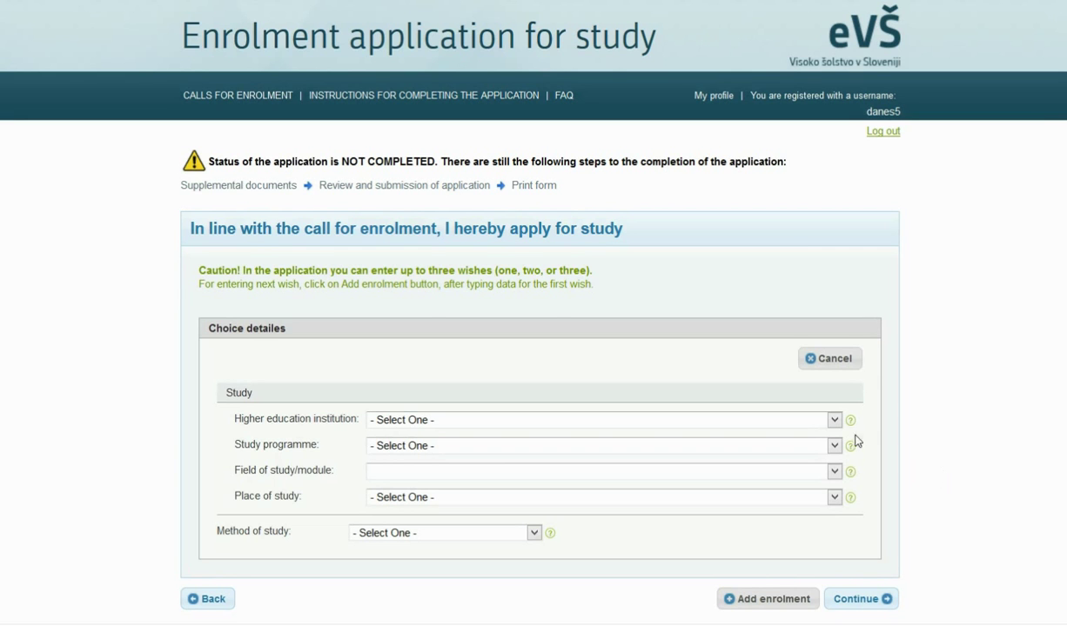
- Choose University of Ljubljana Faculty of Economics as the higher education institution for the first study choice
click(834, 421)
click(731, 257)
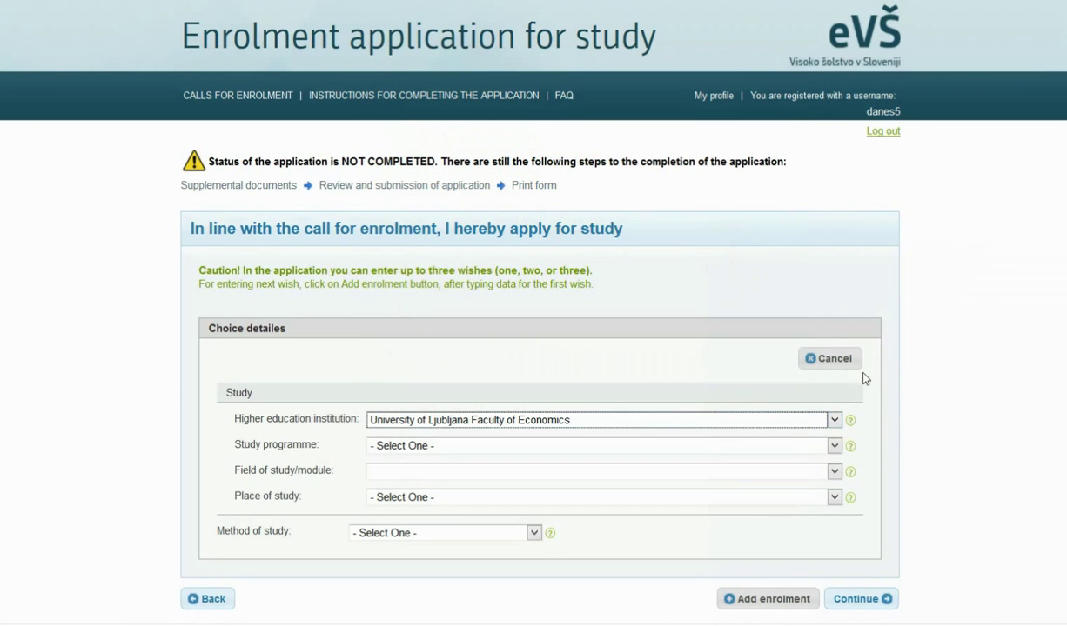
- For the first choice, select the University degree programme in bussiness and economics (First level, Academic), set FULL-TIME study, and add another enrolment
click(834, 446)
click(810, 501)
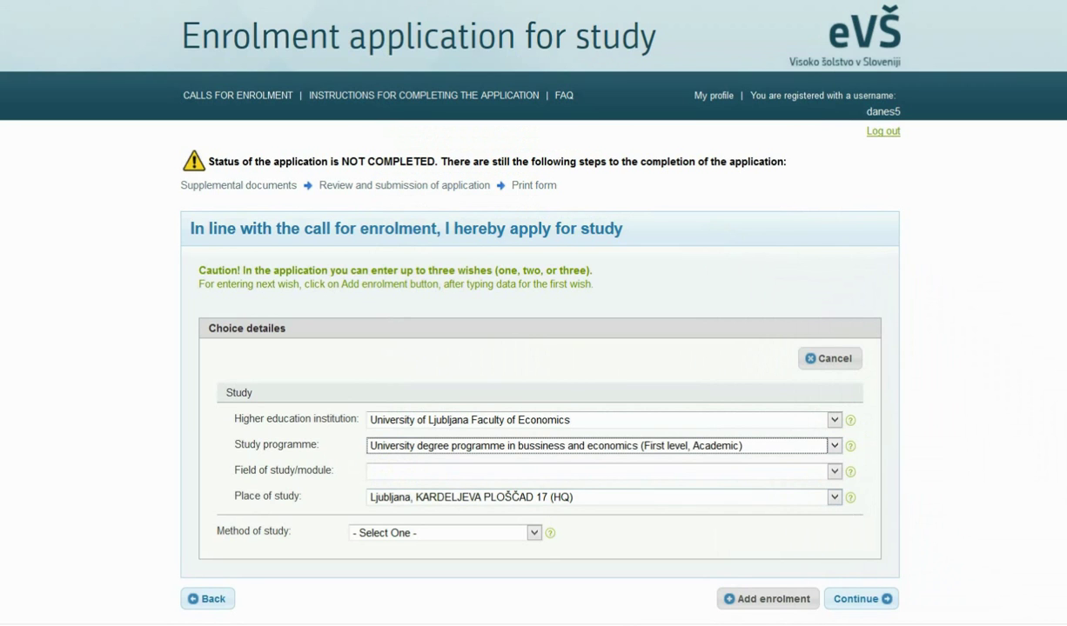
click(648, 470)
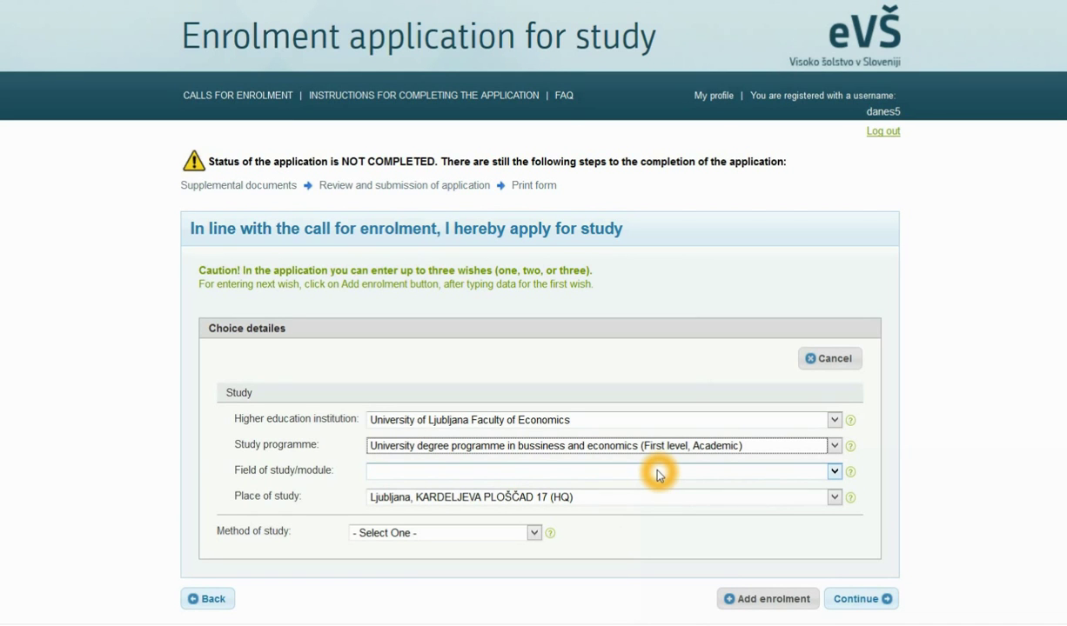
click(535, 533)
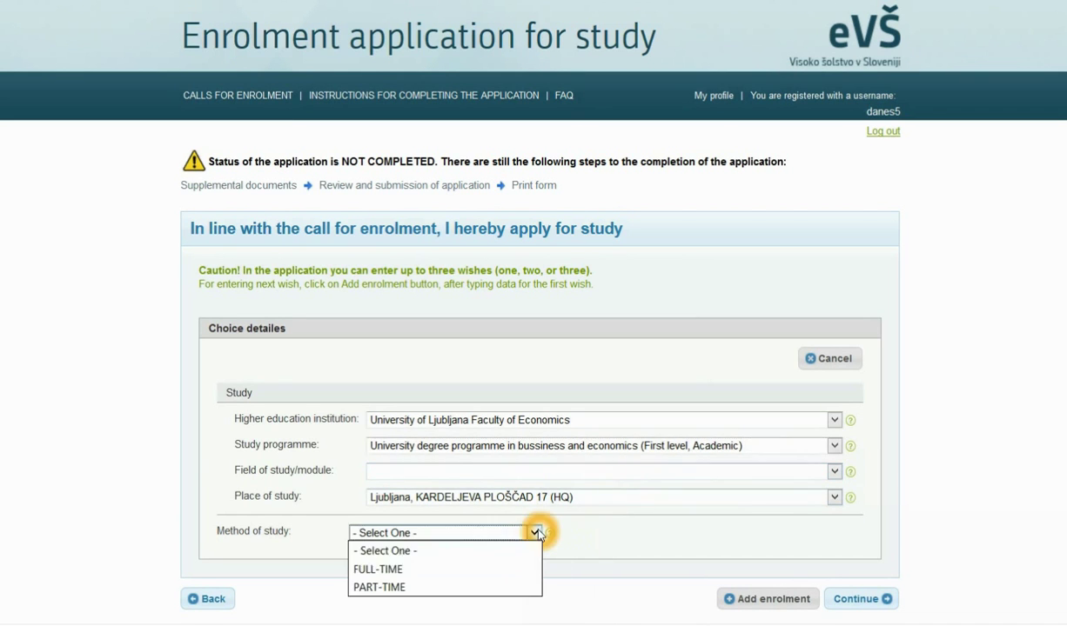
click(537, 567)
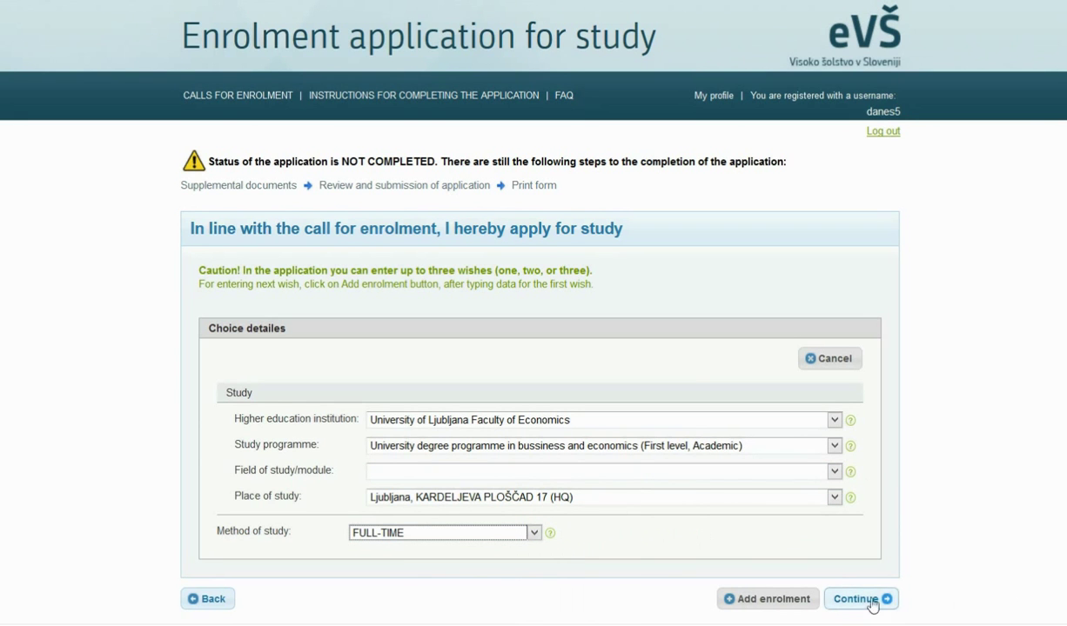
click(786, 602)
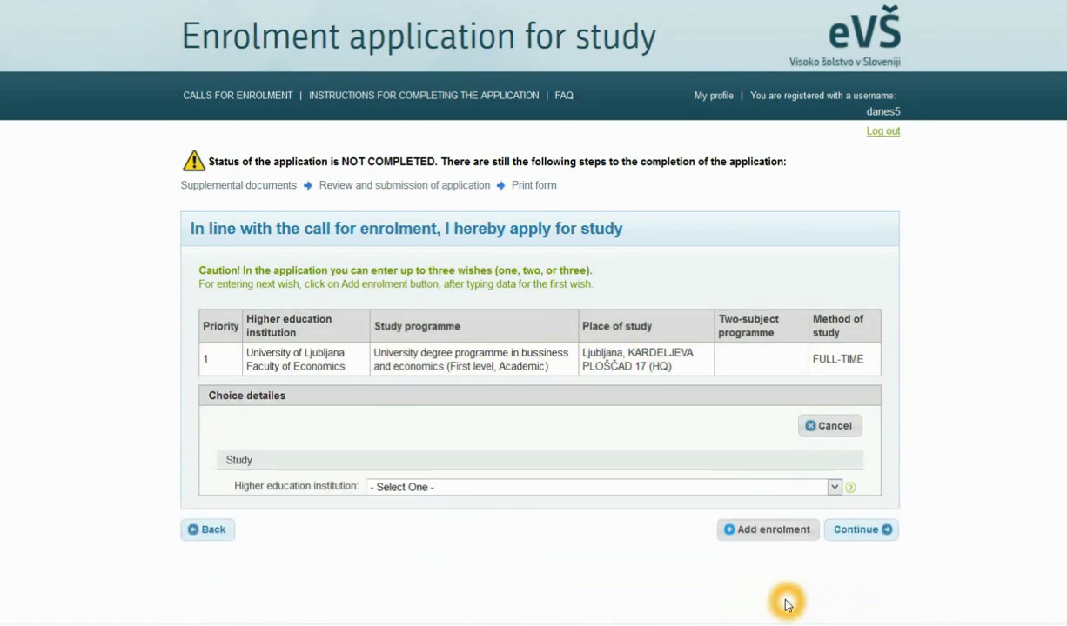
- Fill in the second choice with University of Ljubljana Faculty of Health Sciences and Physiotheraphy (First level, Professional), and save it to the enrolment list
click(828, 489)
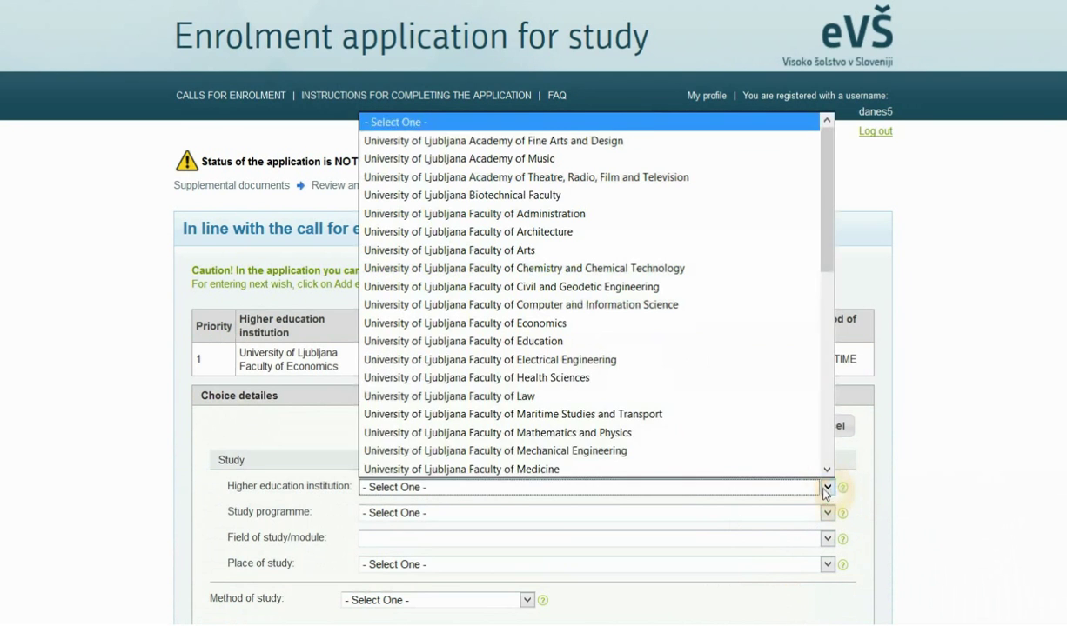
click(655, 376)
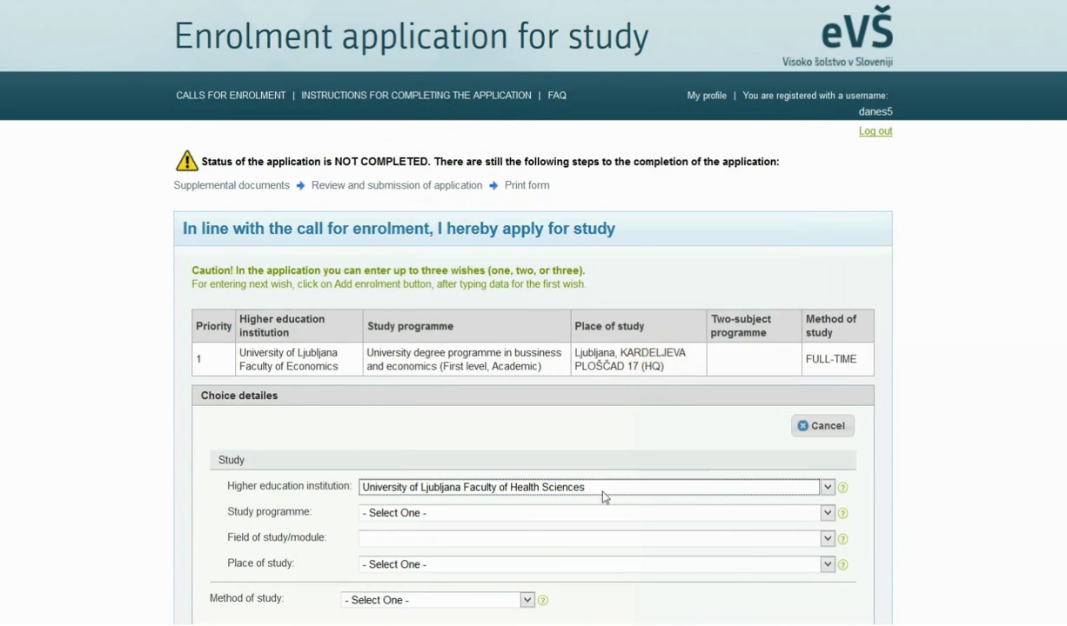
click(520, 512)
click(539, 458)
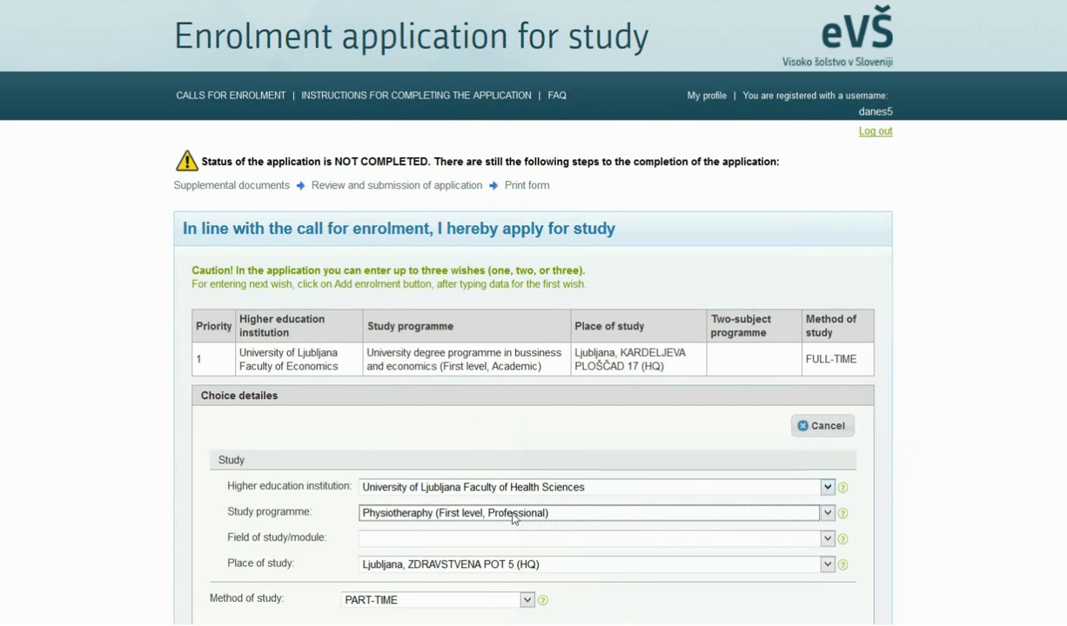
scroll(893, 546, down, 1)
click(755, 604)
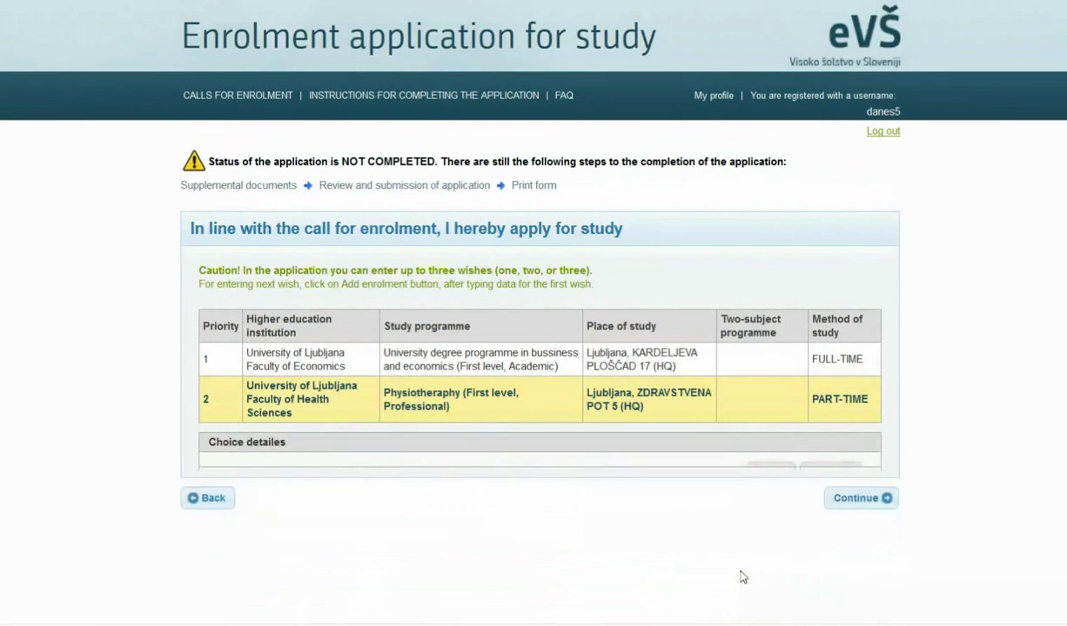
- Start a third choice with University of Ljubljana Faculty of Mathematics and Physics and the Physics (First level, Academic) programme
click(725, 515)
click(793, 522)
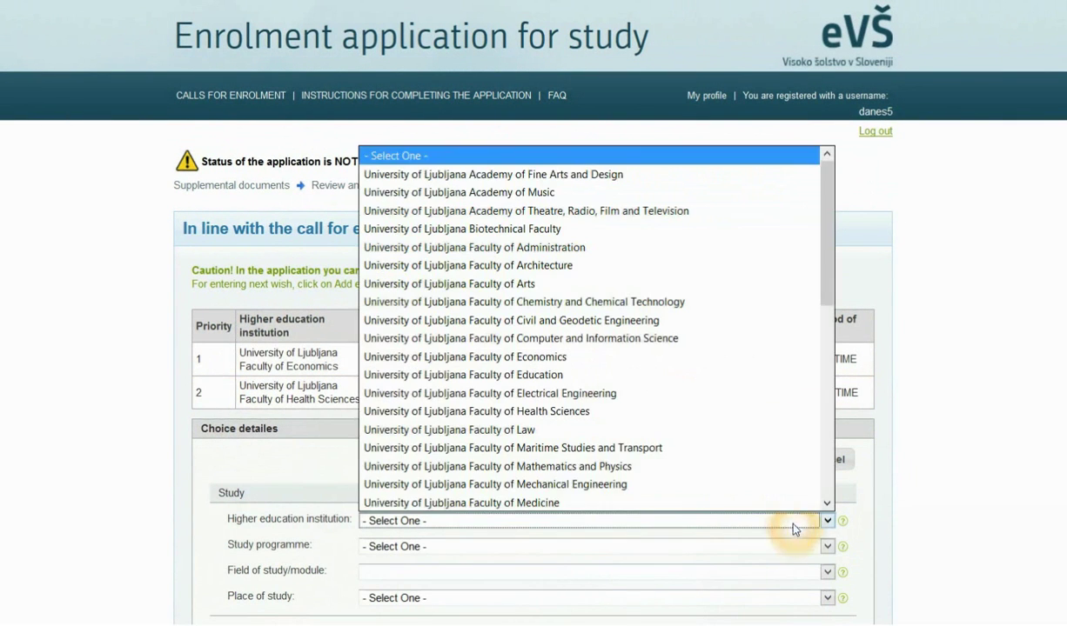
click(681, 468)
click(595, 546)
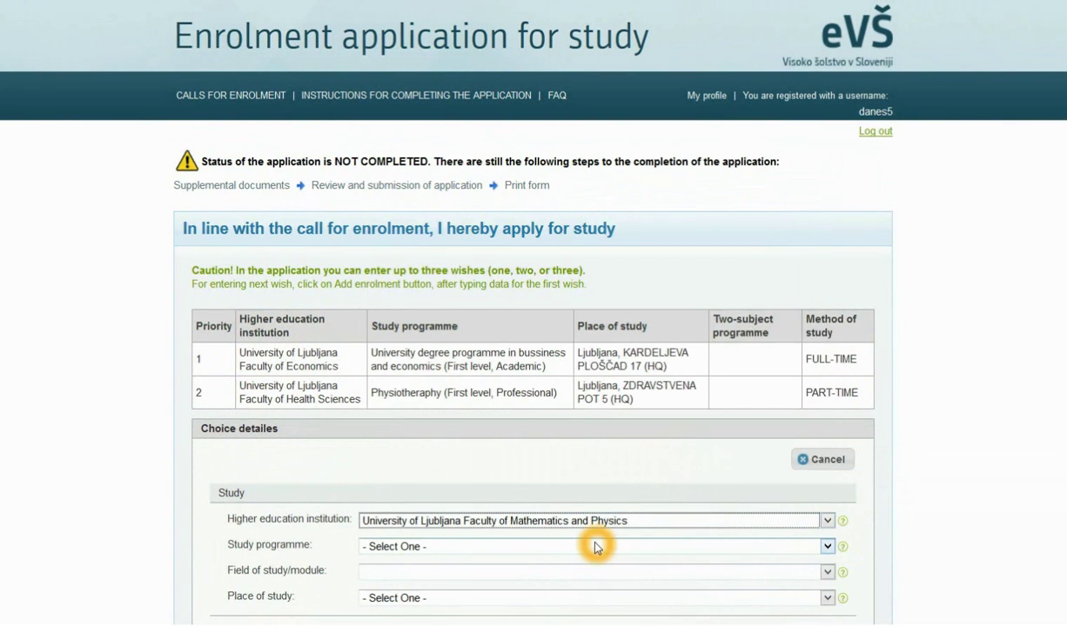
click(600, 491)
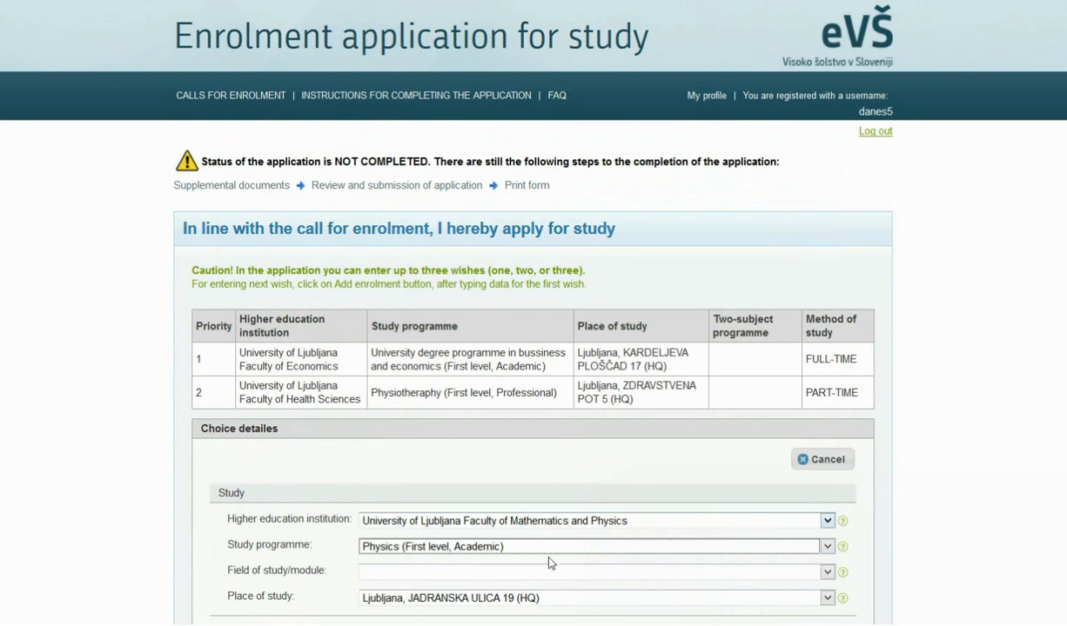
- Set the third choice's method of study to FULL-TIME and save it to the list of enrolments
click(436, 622)
click(502, 599)
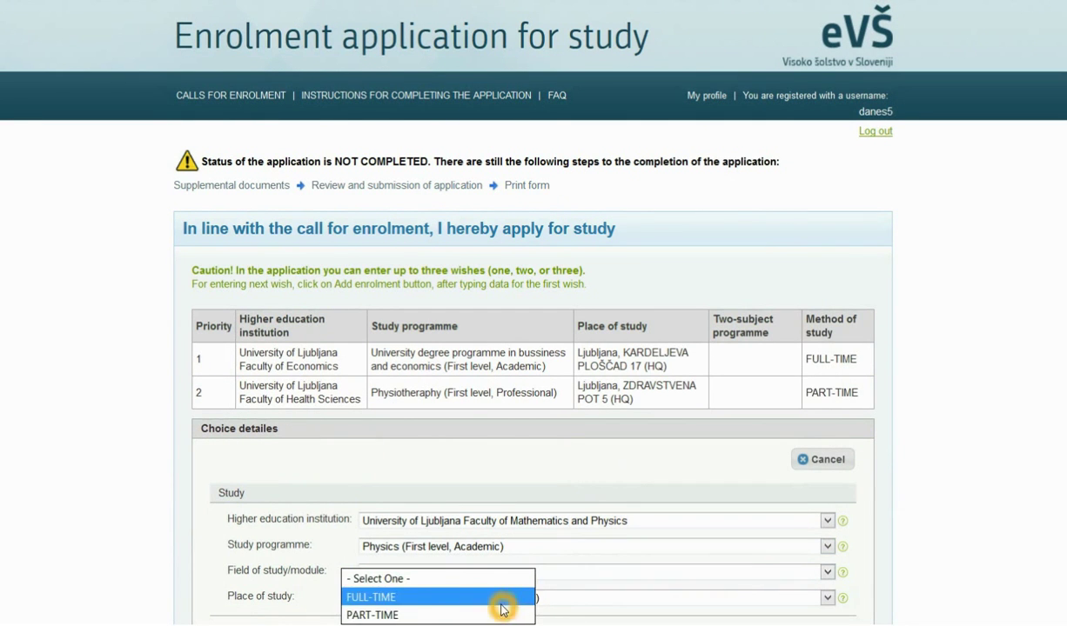
scroll(1045, 557, down, 1)
scroll(1044, 557, down, 3)
click(835, 604)
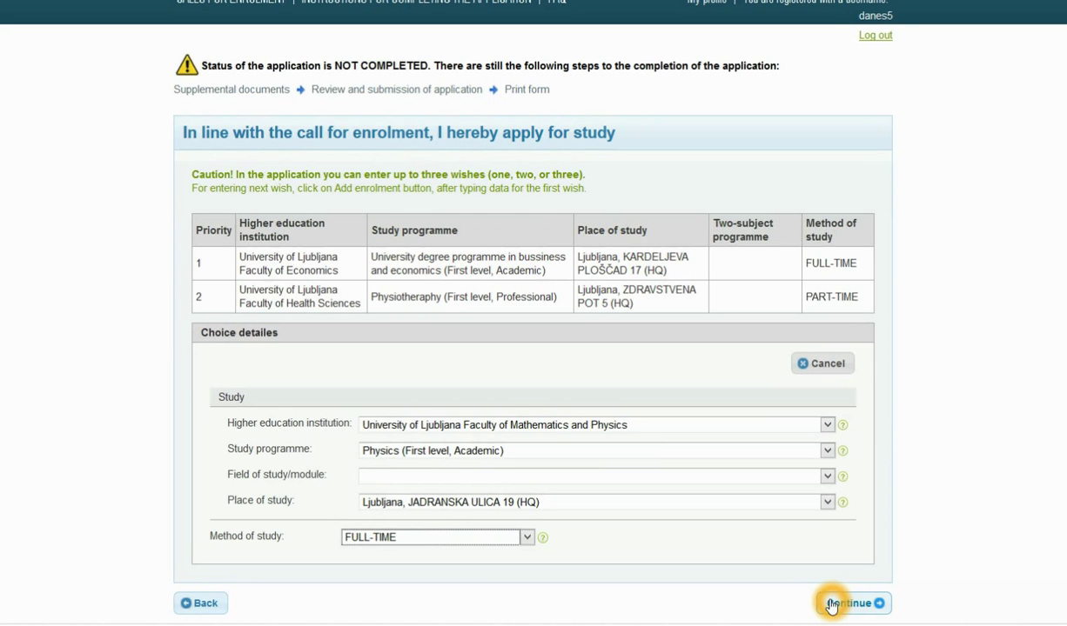
click(831, 604)
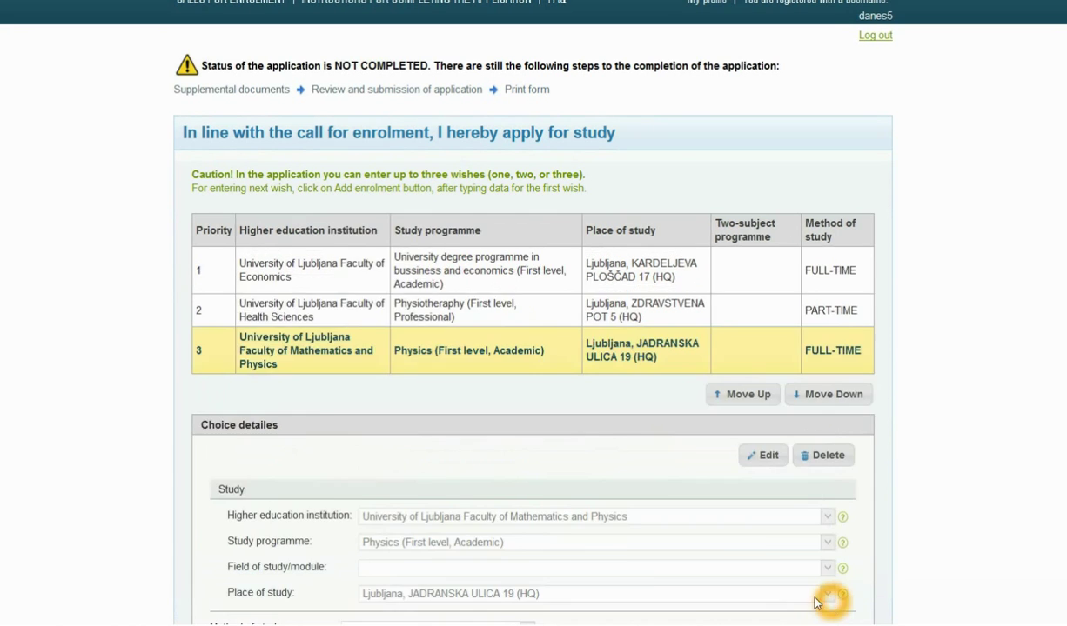
- Check the options for reordering the three study choices, and continue to the list of required supplemental documents
scroll(79, 522, down, 1)
scroll(96, 531, down, 2)
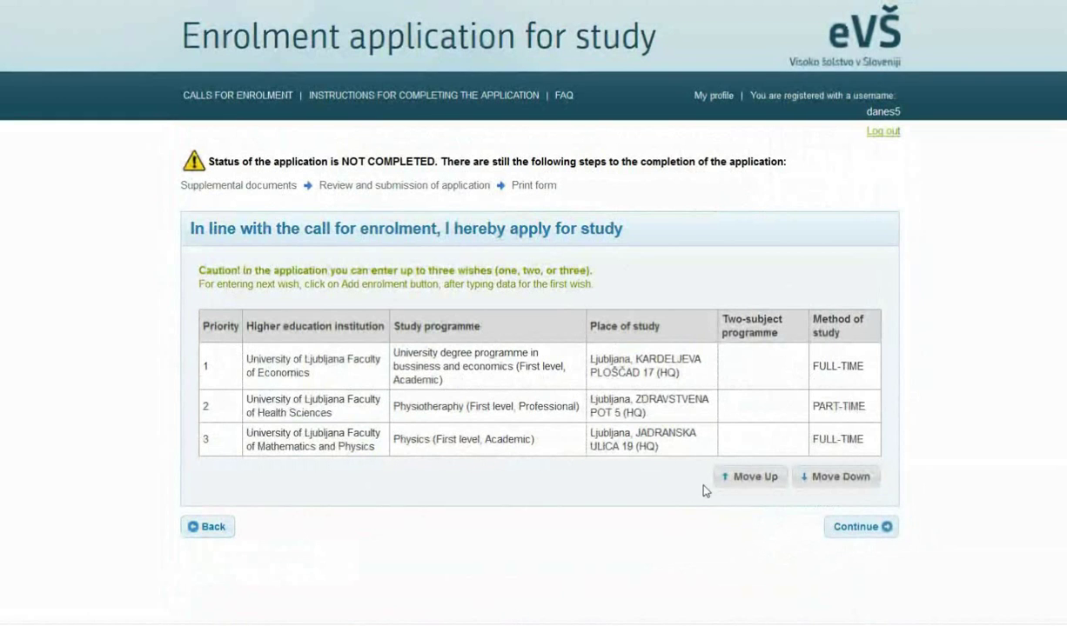
click(736, 476)
click(822, 476)
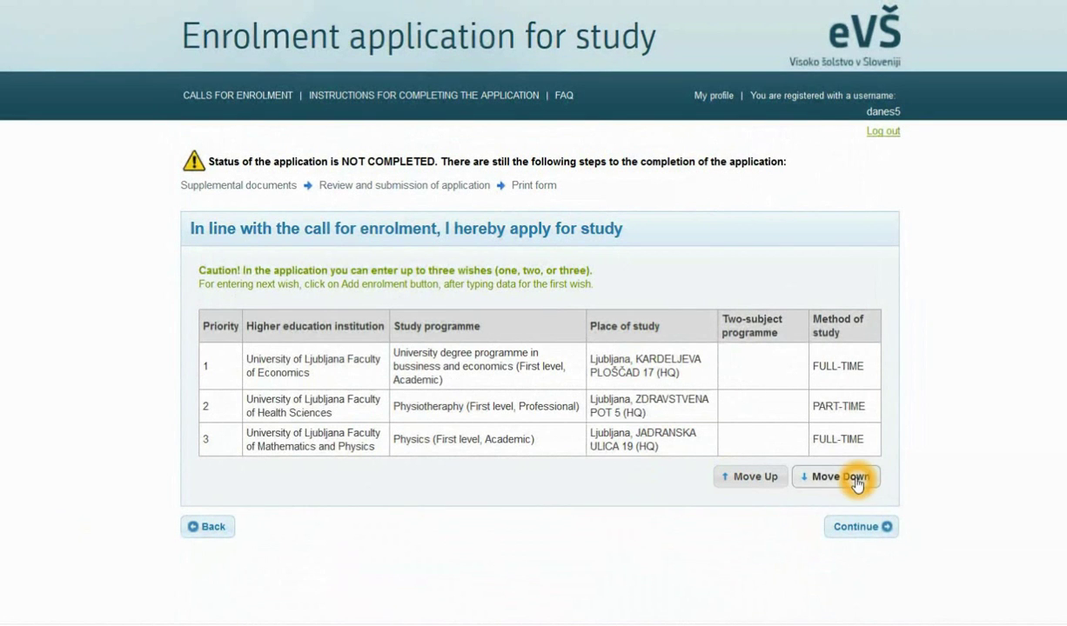
click(868, 530)
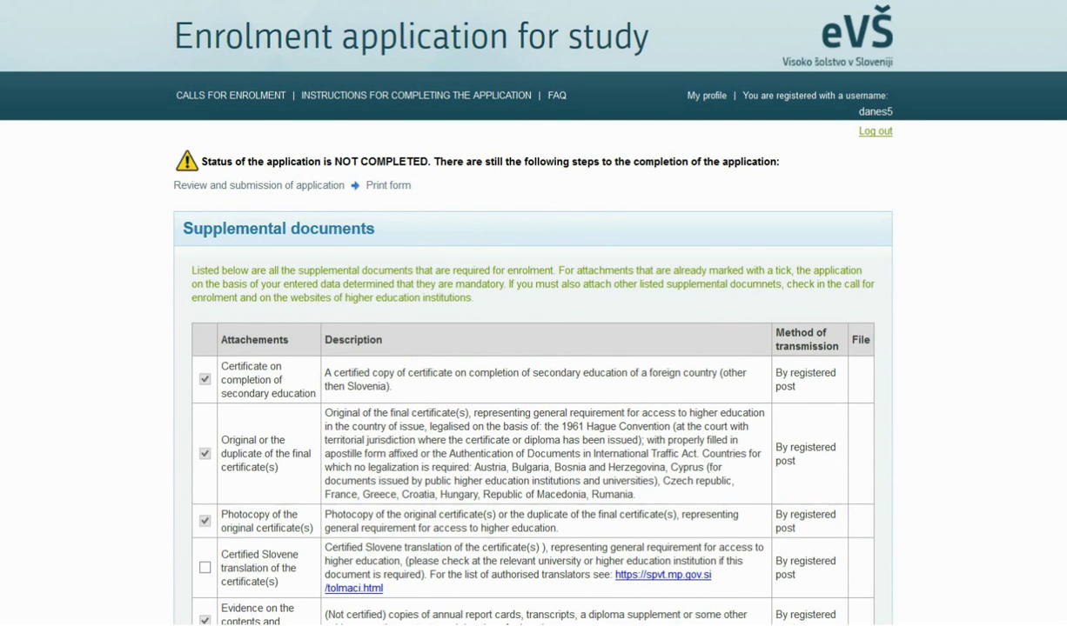
scroll(533, 314, down, 3)
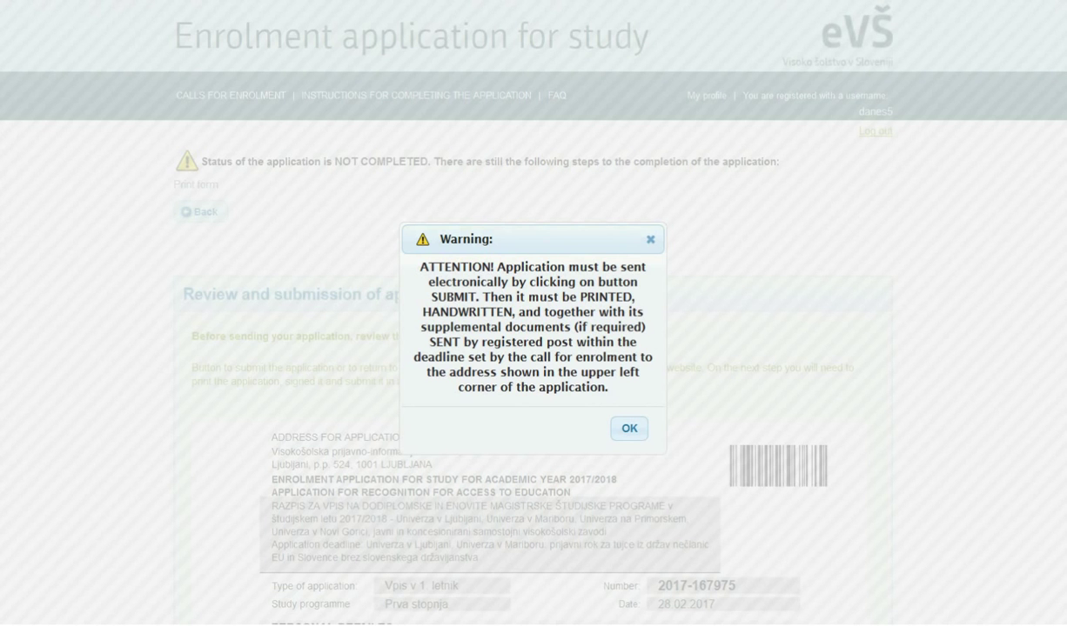
- Acknowledge the submission warning and review the whole application, from personal details and study choices to prior education and attachments
click(630, 428)
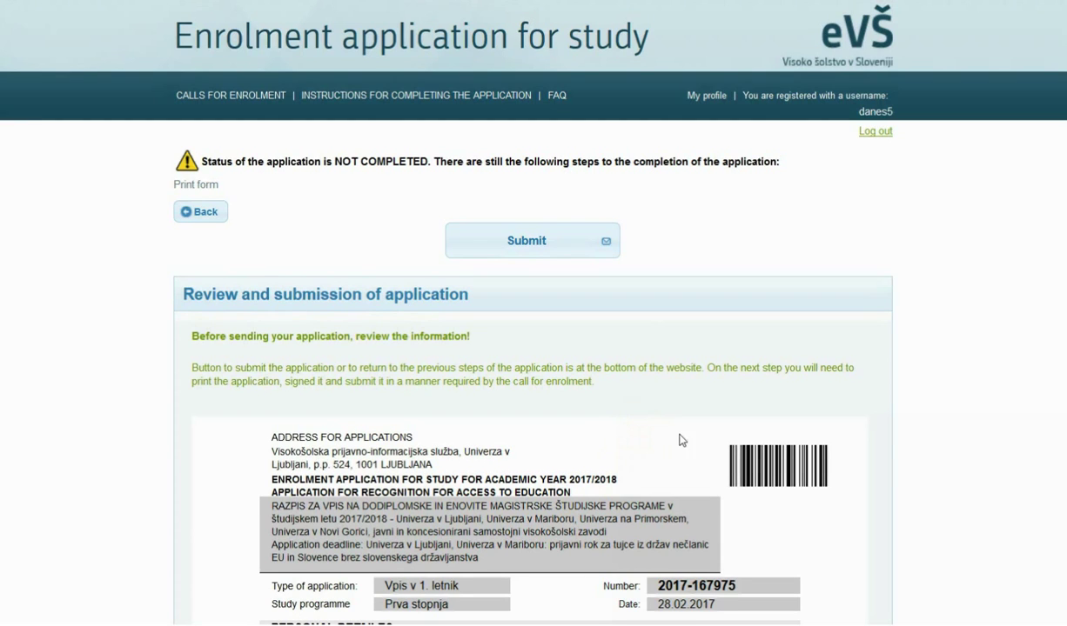
scroll(533, 348, down, 3)
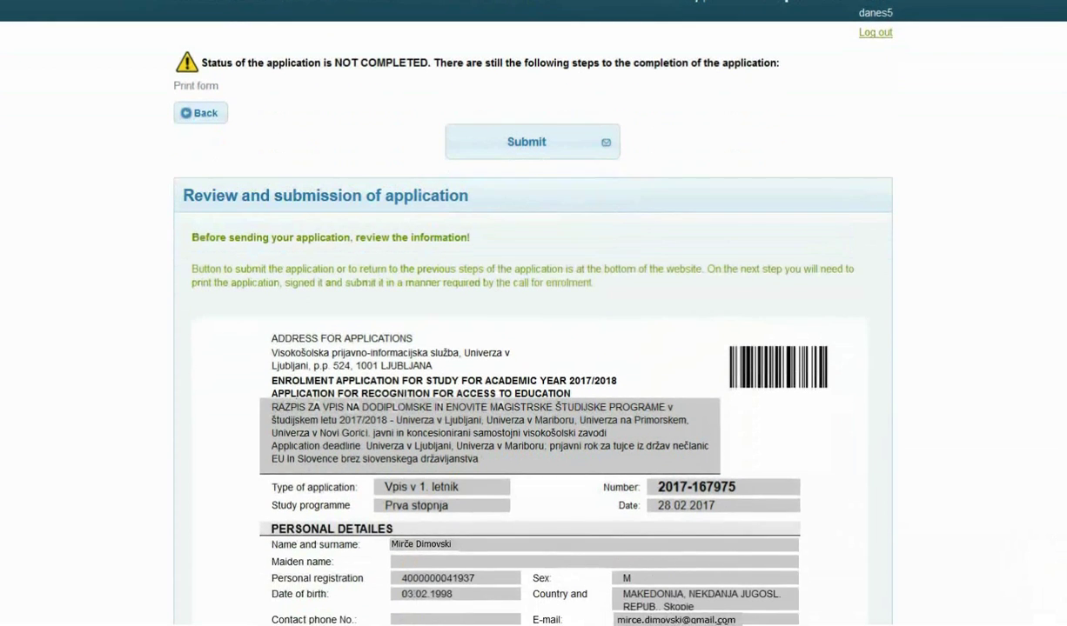
scroll(533, 348, down, 5)
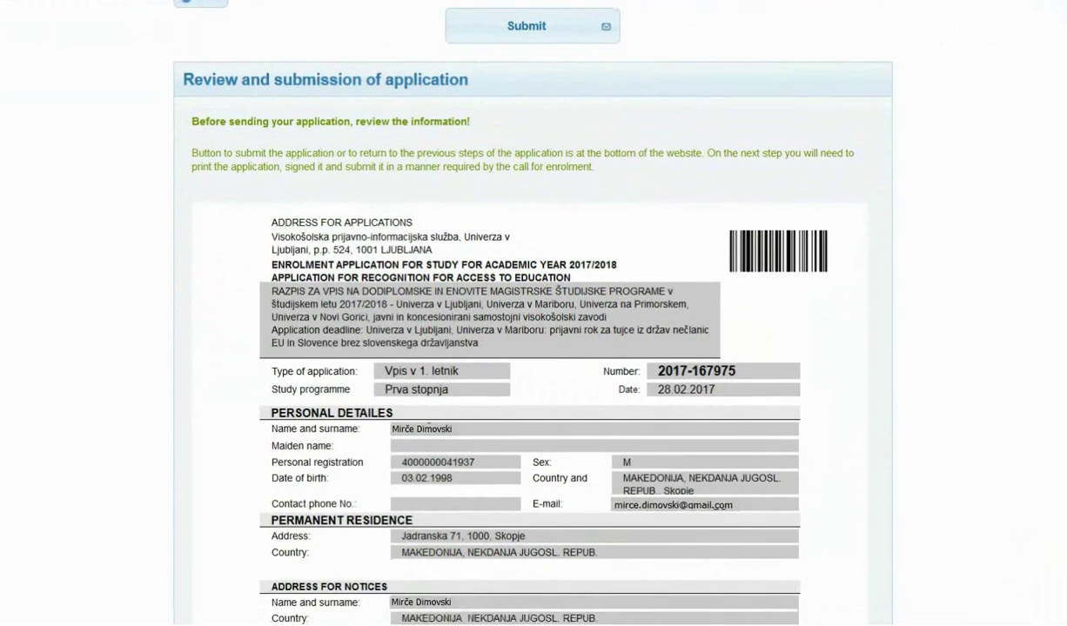
scroll(522, 313, down, 3)
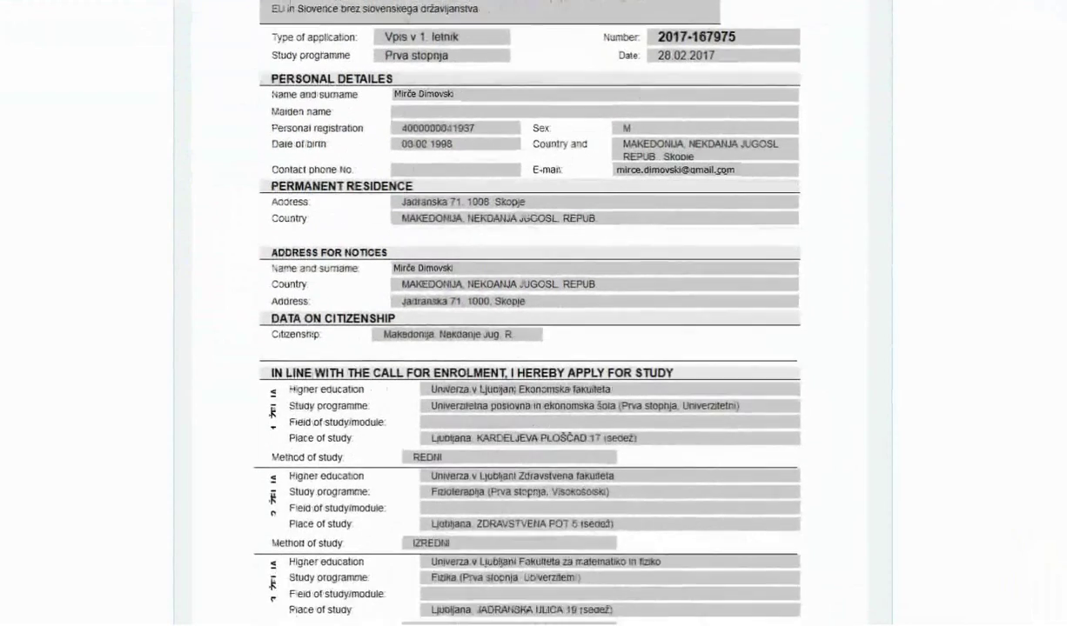
scroll(522, 314, down, 3)
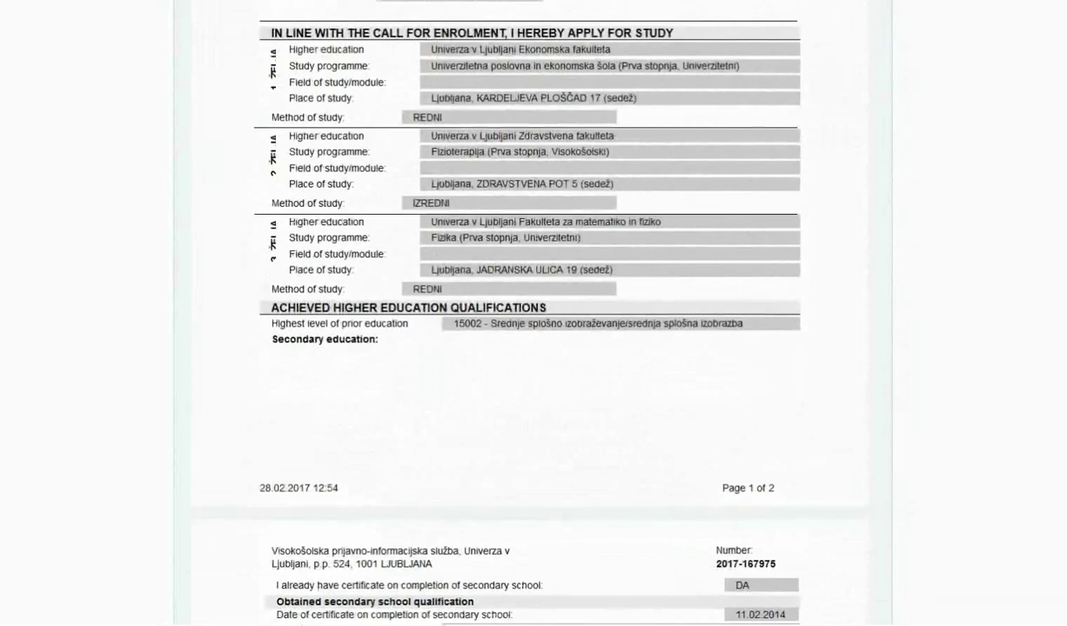
scroll(522, 313, down, 6)
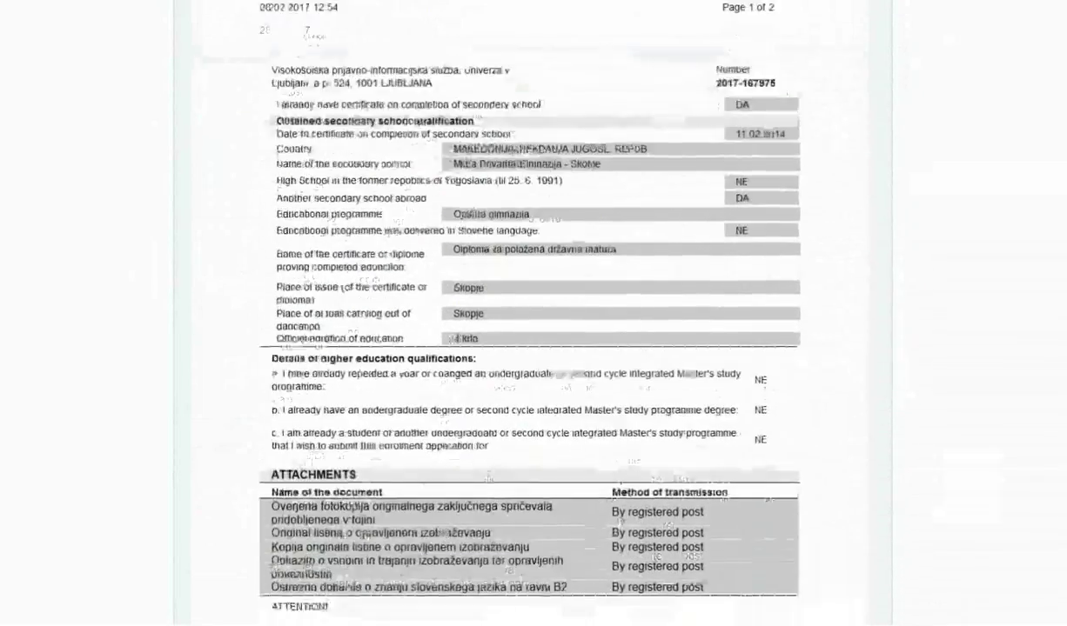
scroll(522, 313, down, 6)
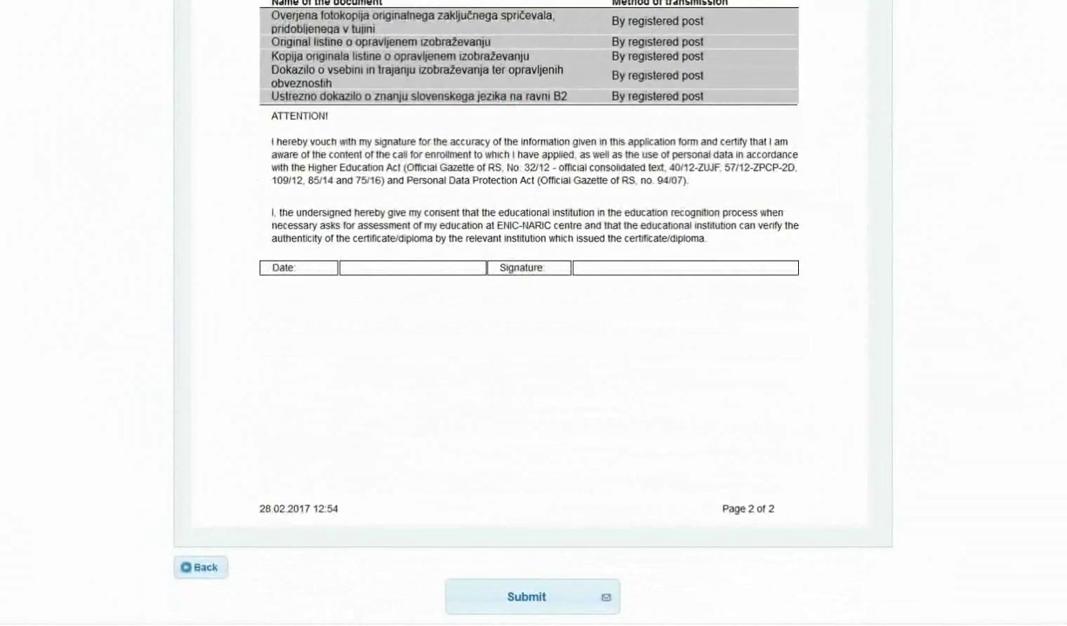
scroll(531, 313, up, 10)
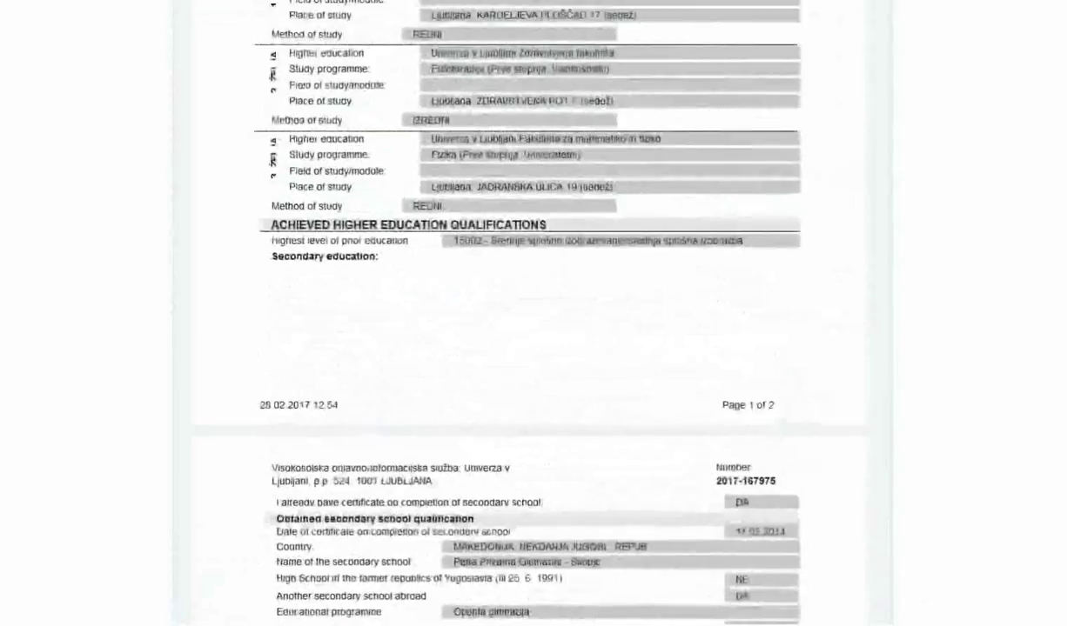
scroll(522, 313, up, 10)
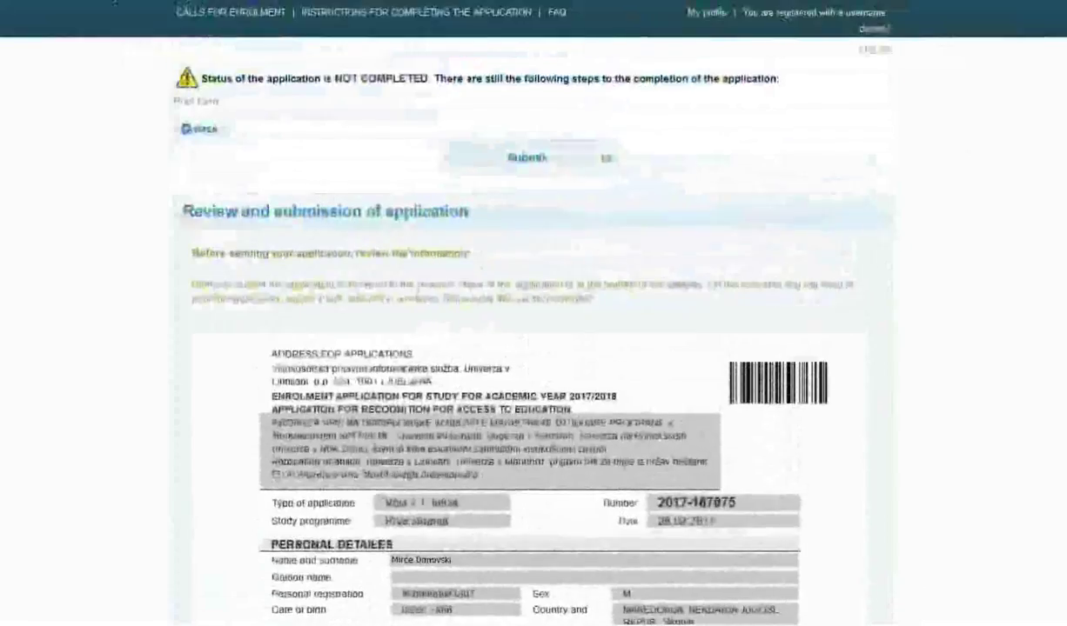
- Submit the application electronically, confirm the submission, and open the printable form Prijava.pdf in Adobe Acrobat Reader DC
click(543, 174)
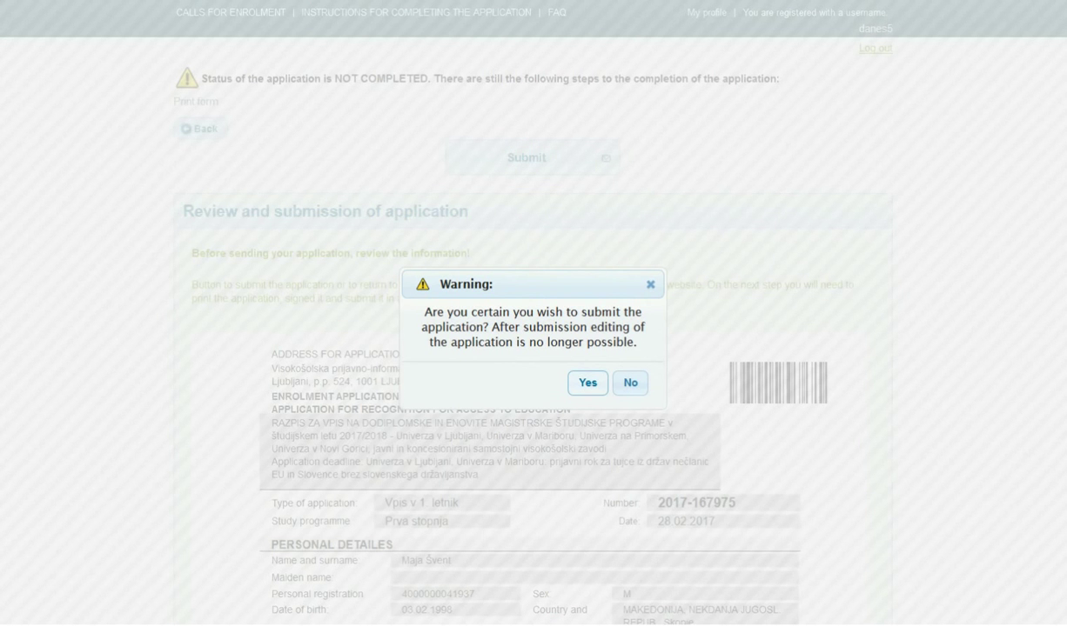
click(588, 384)
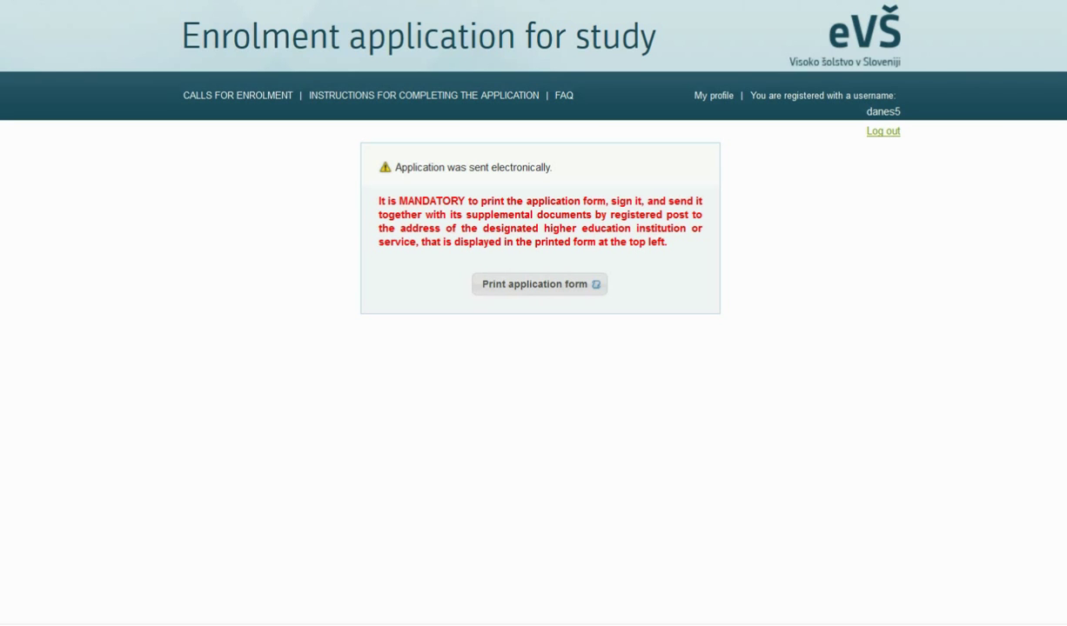
click(553, 293)
click(390, 375)
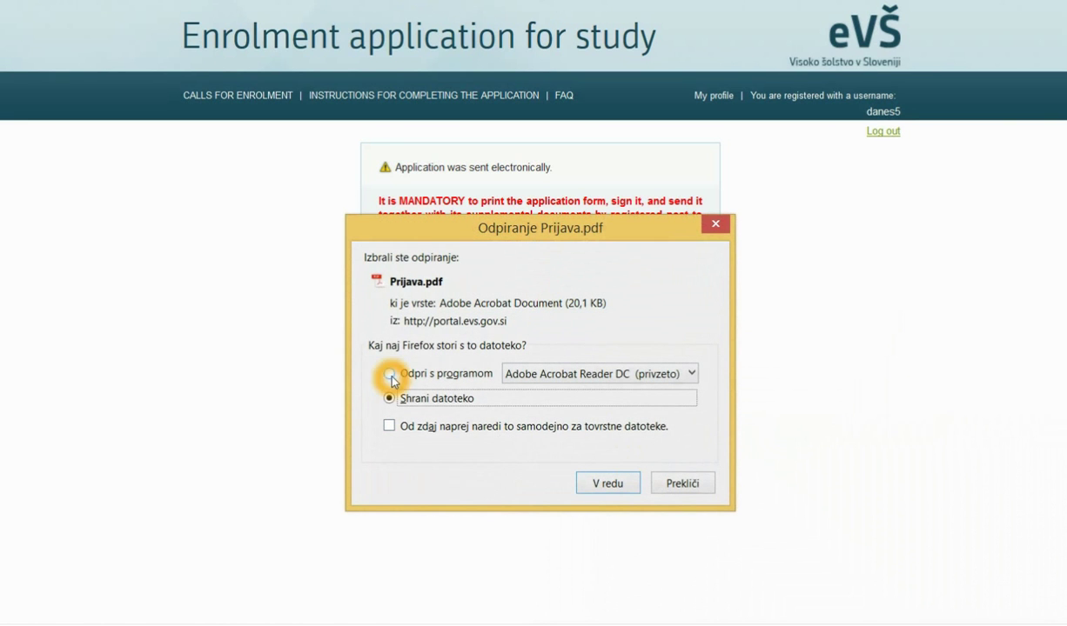
click(607, 484)
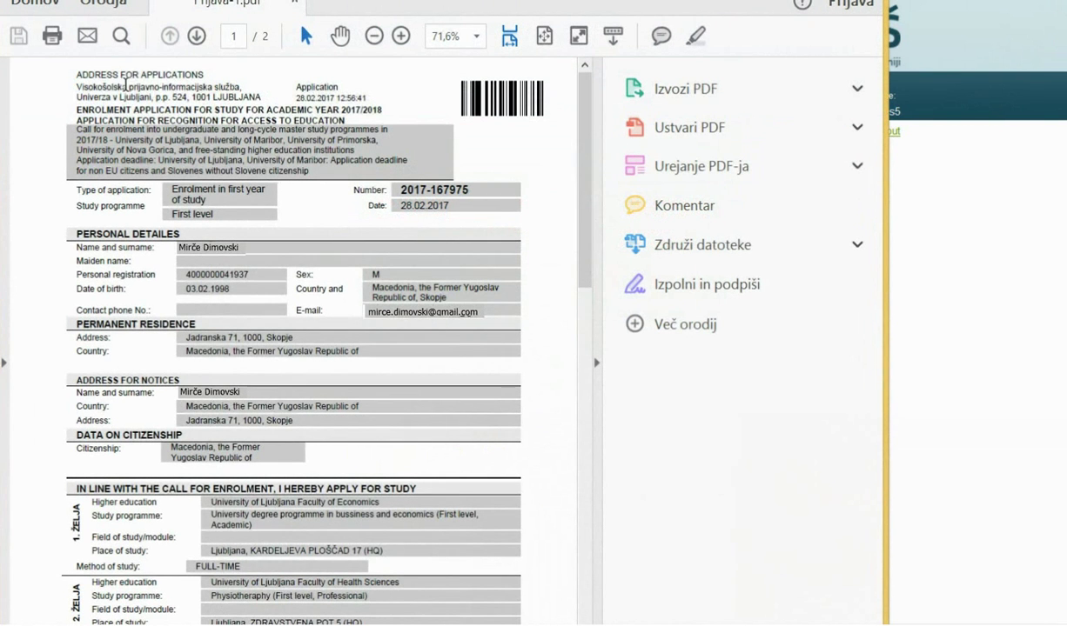
- Examine the address for applications on the printable form and return to the enrolment portal
click(124, 84)
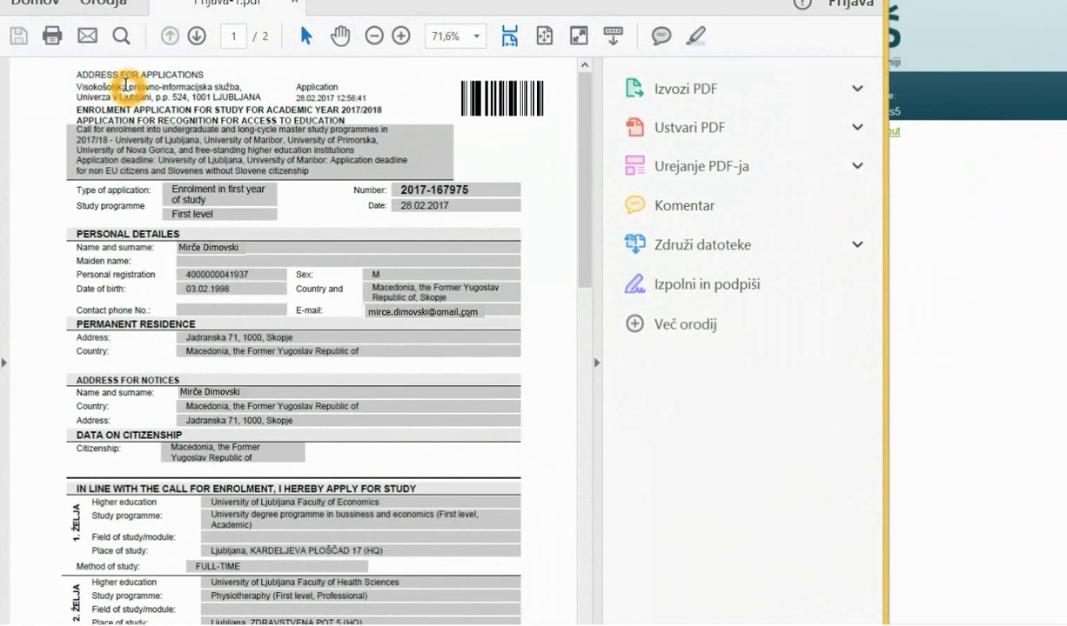
click(138, 97)
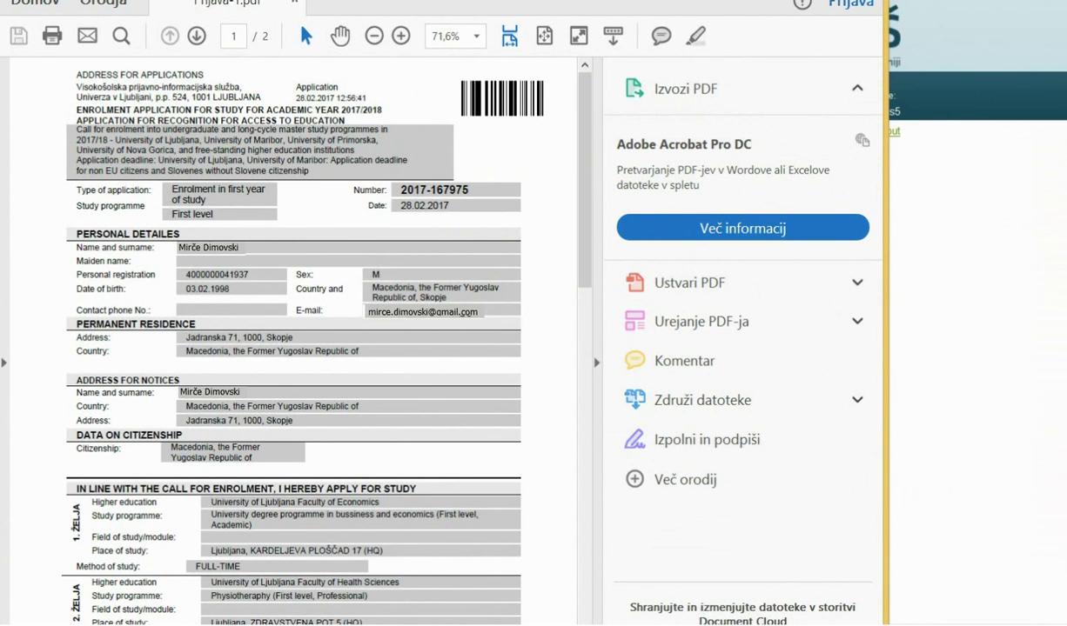
click(931, 4)
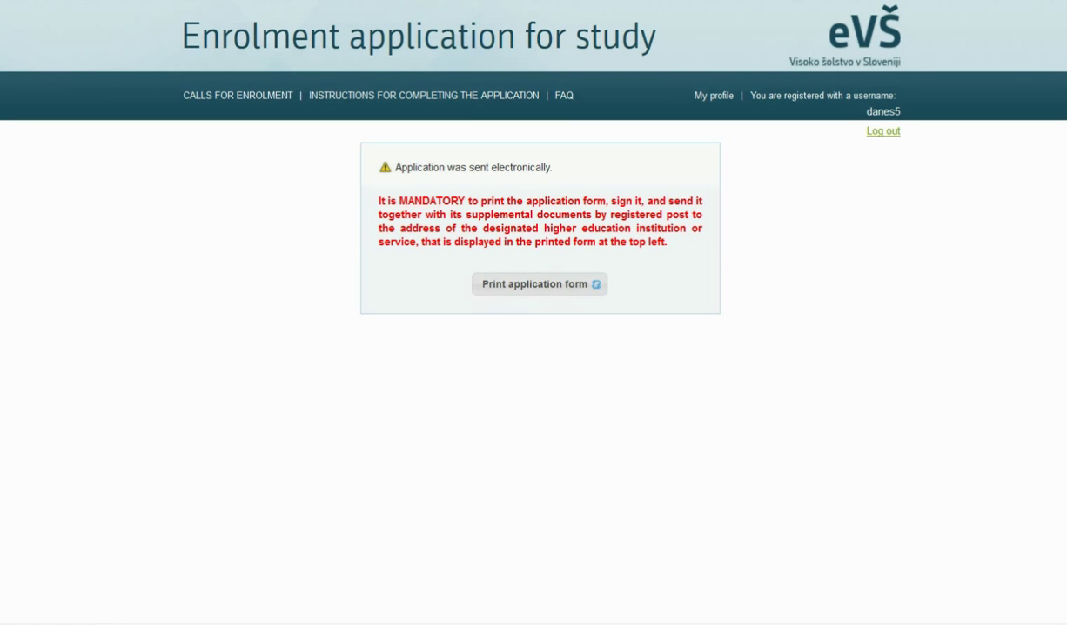
- Log out of the enrolment portal and log back in with the already filled-in username and password
click(881, 132)
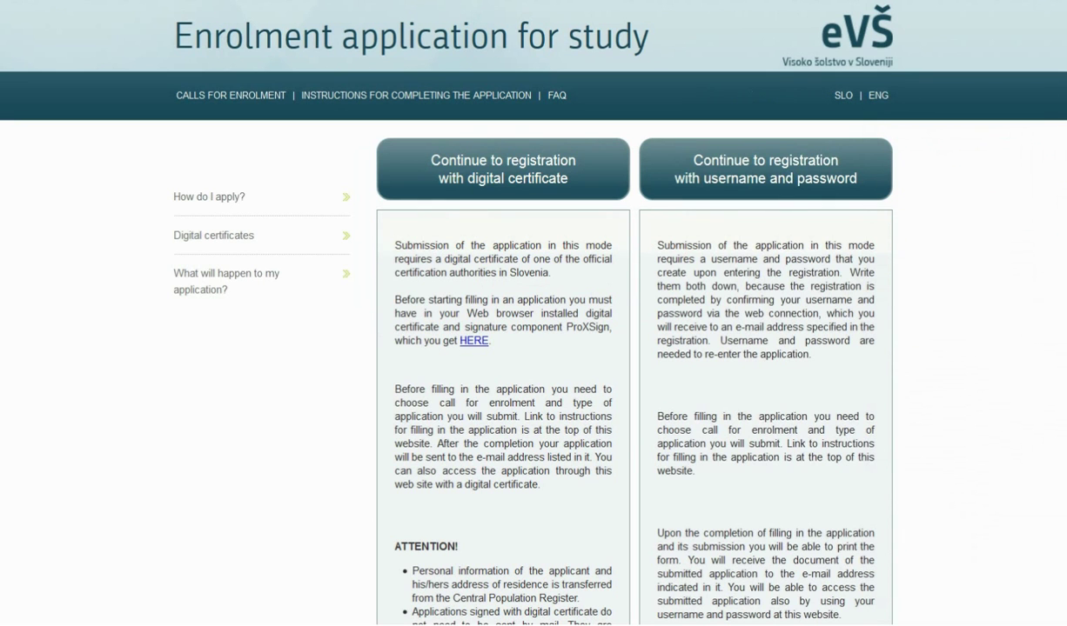
click(798, 181)
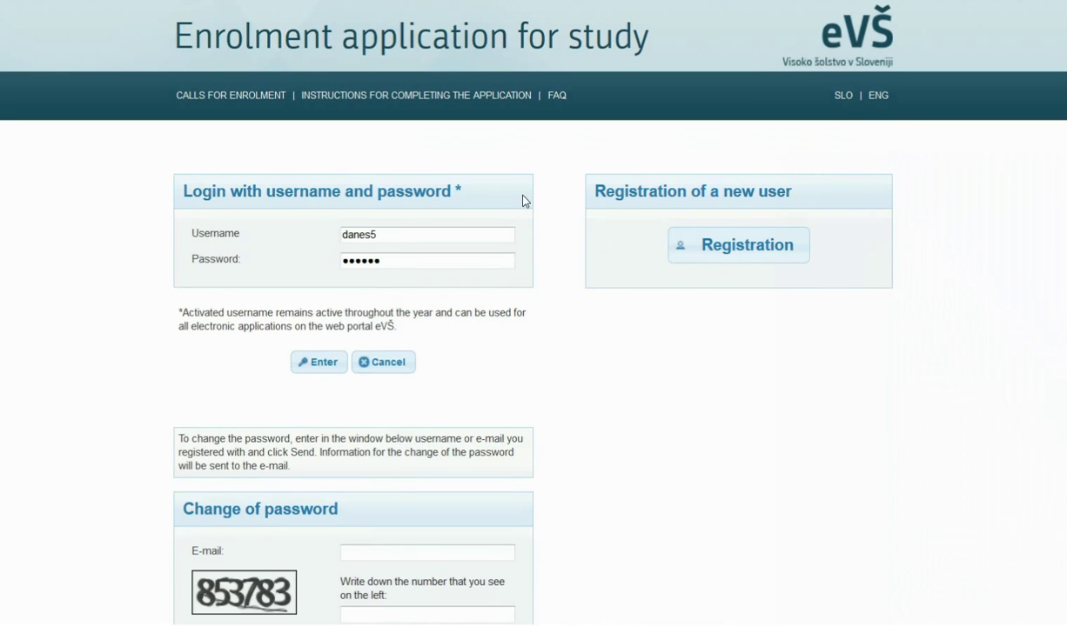
click(321, 369)
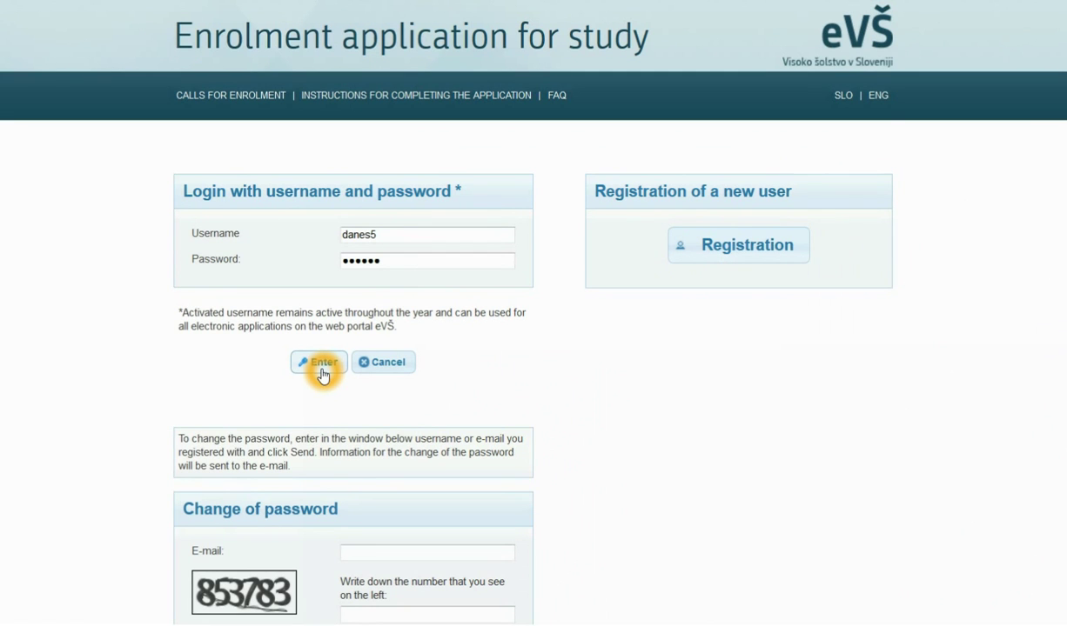
click(321, 369)
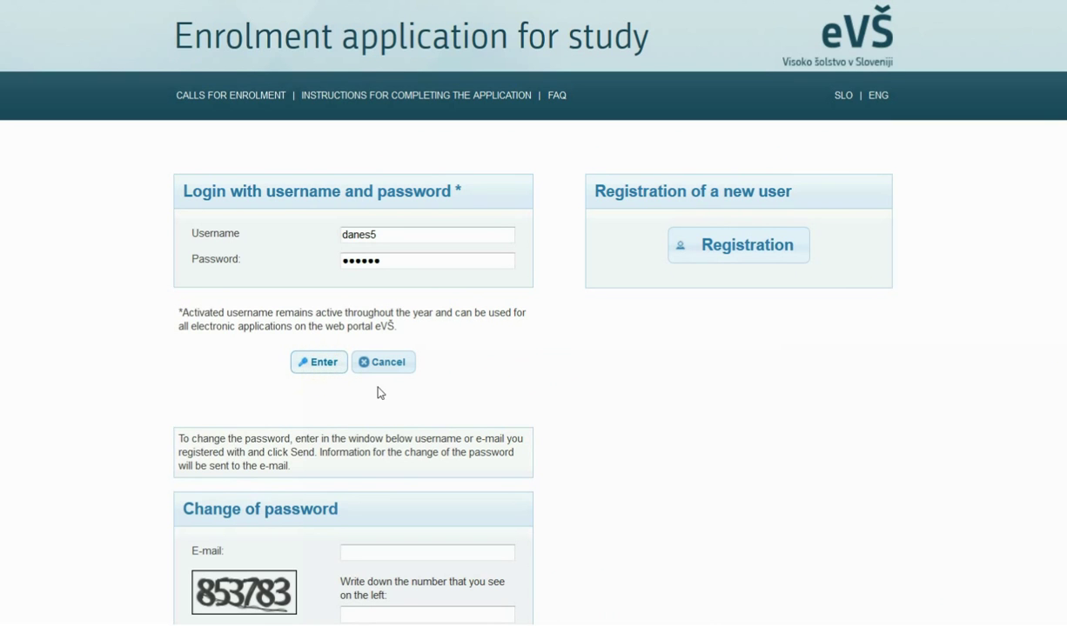
click(307, 372)
click(311, 373)
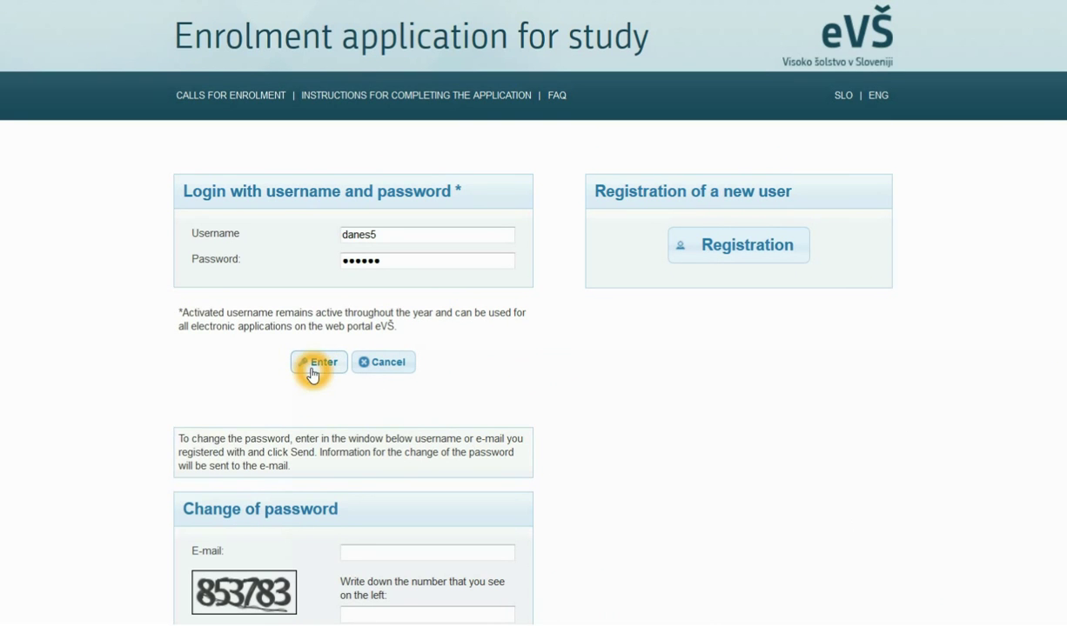
click(325, 368)
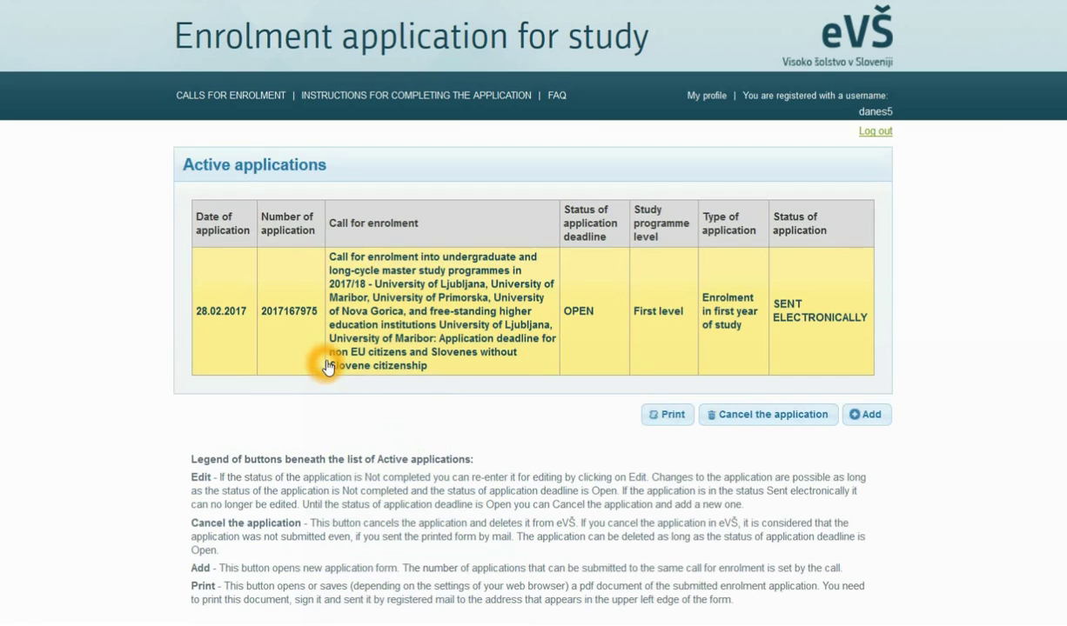
- Check the status of the submitted first-level application in the active applications list, and add a new application
click(802, 296)
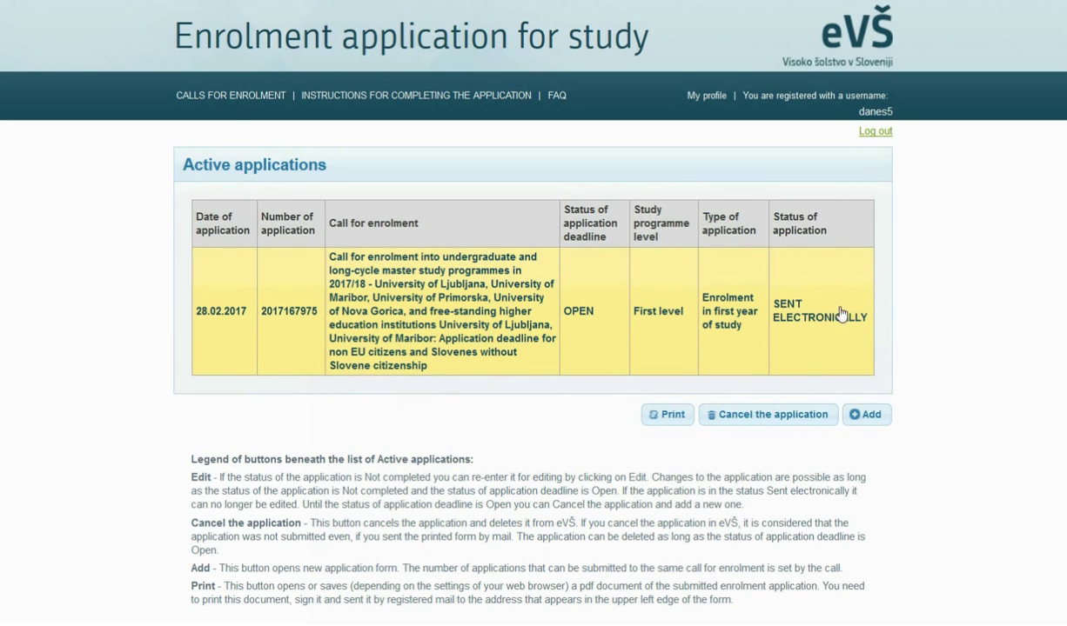
click(802, 296)
click(870, 415)
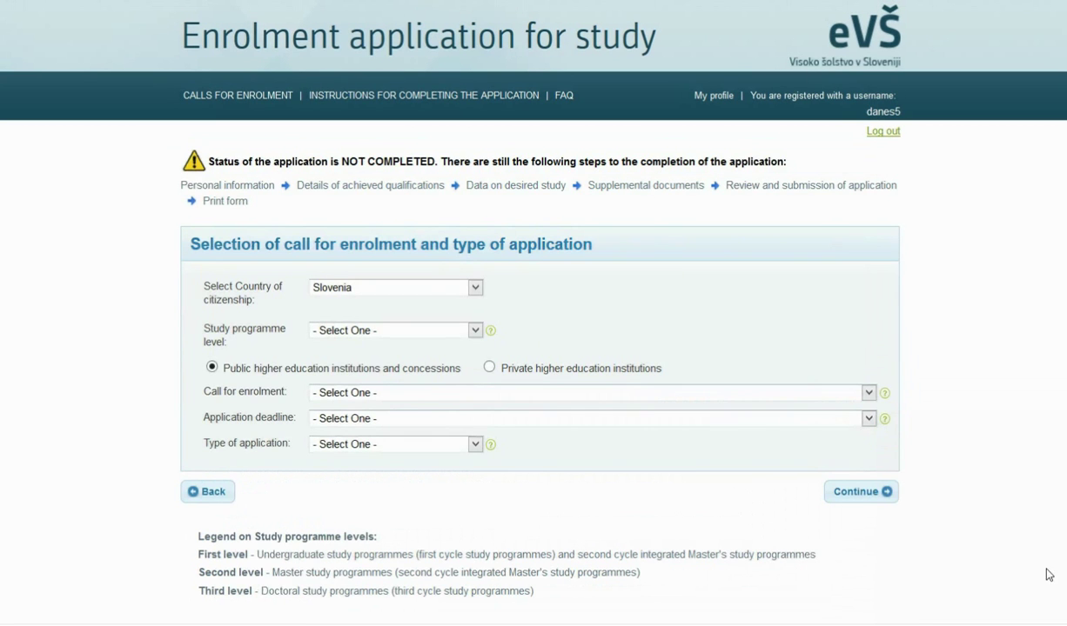